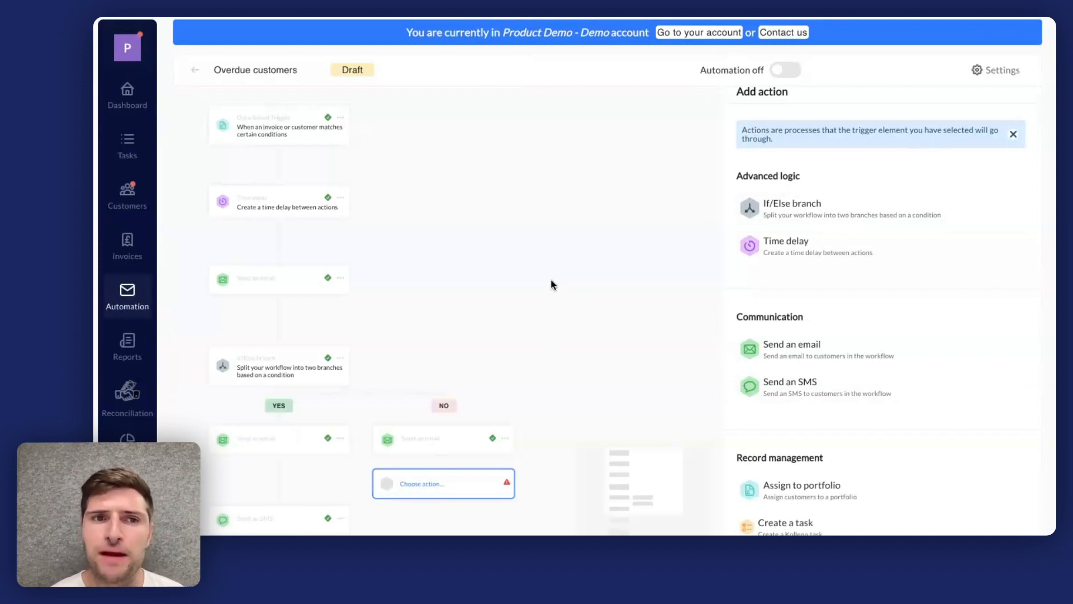
Step: Open the Overdue customers workflow's data-based trigger and browse the customer and invoice filters offered for a new condition
drag(451, 200, 488, 189)
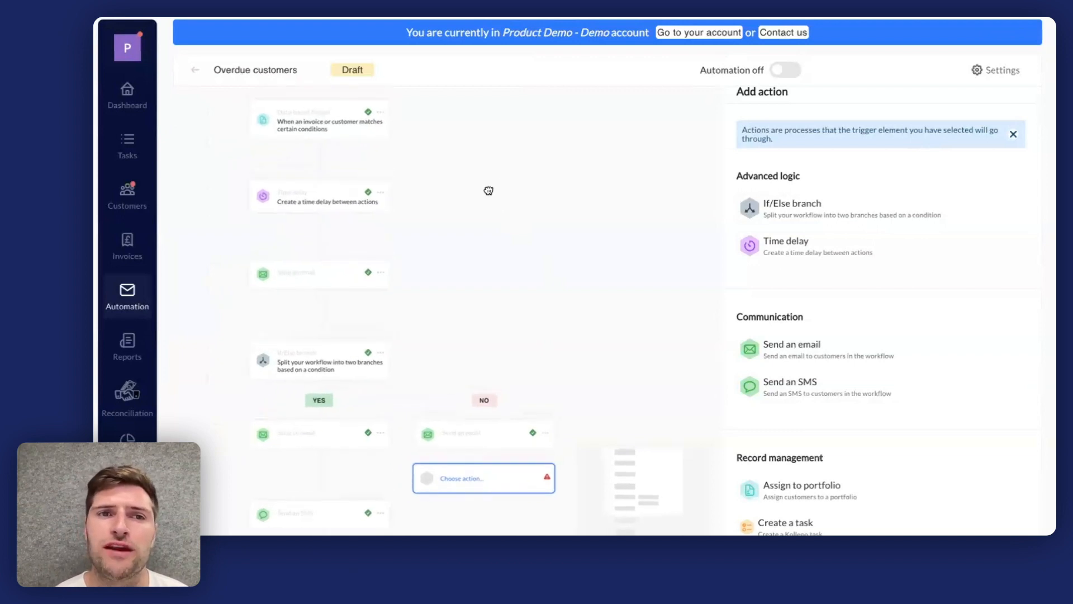
click(343, 129)
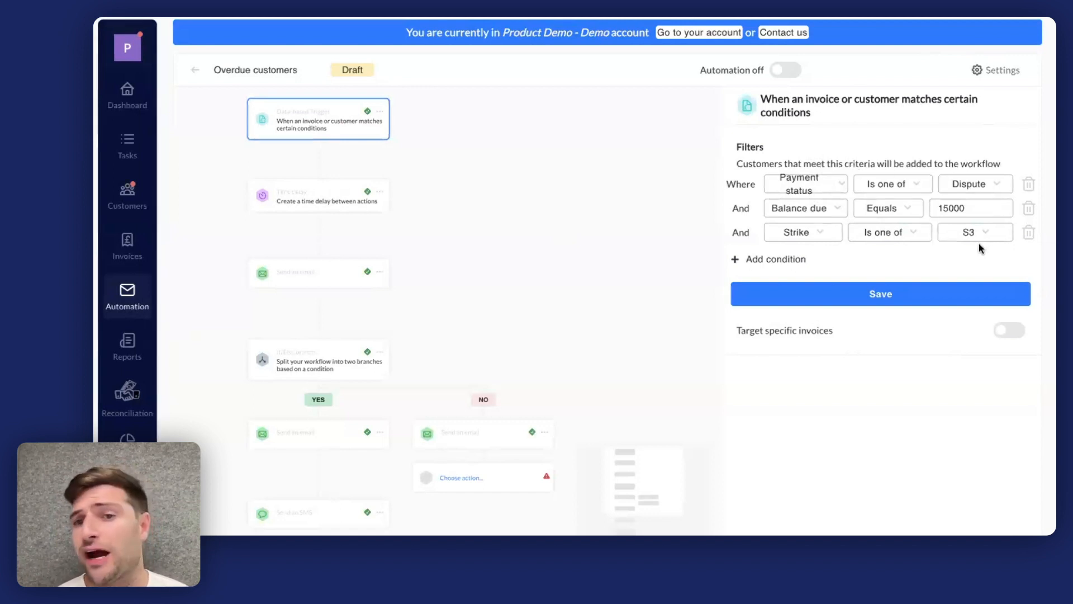
click(789, 258)
click(788, 256)
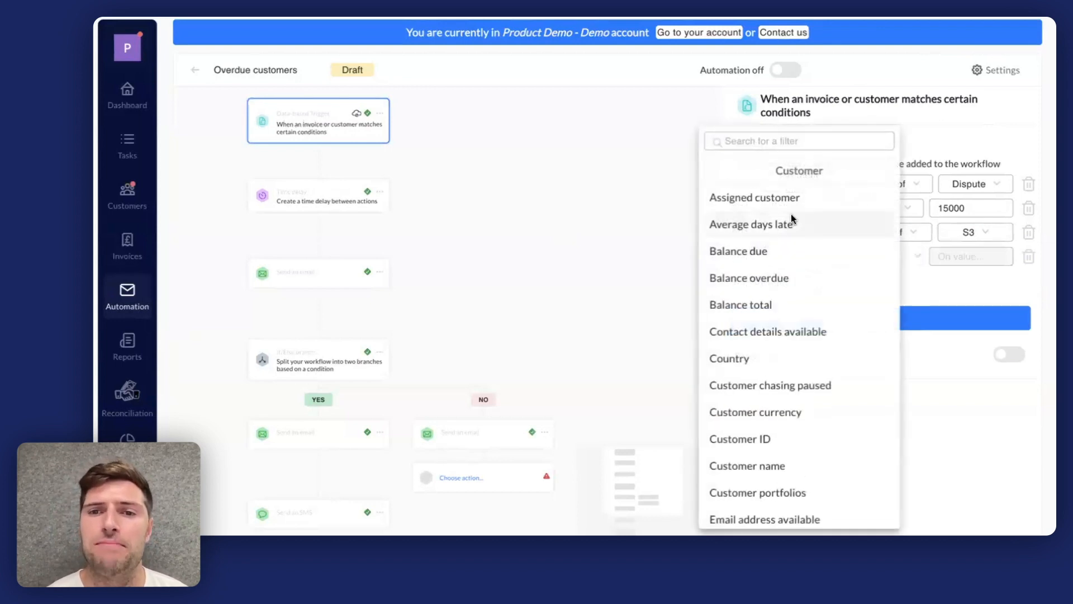
scroll(790, 214, down, 9)
scroll(791, 214, down, 3)
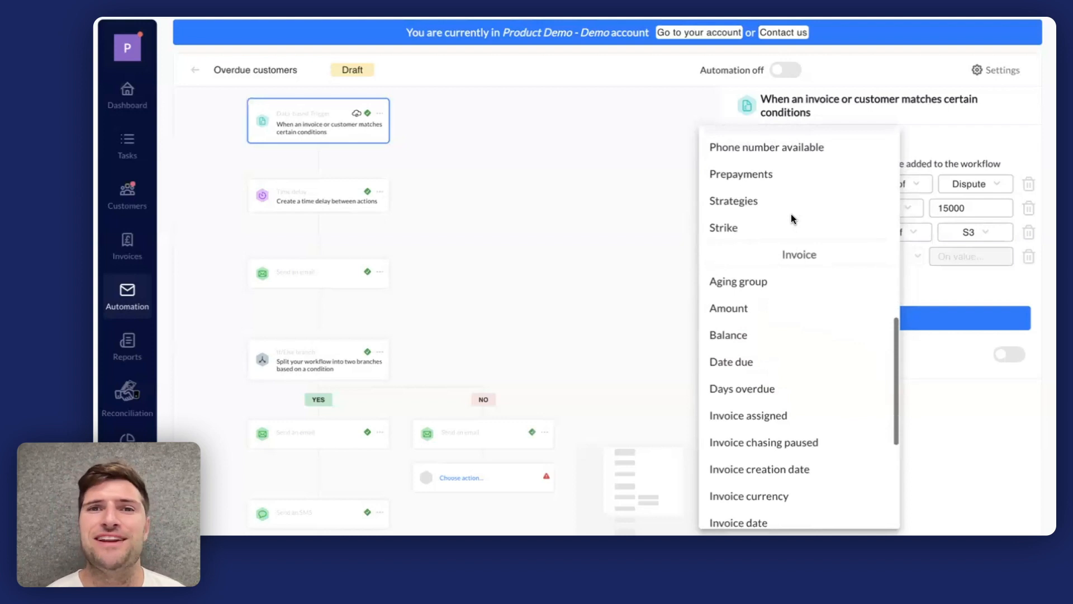
scroll(792, 218, up, 12)
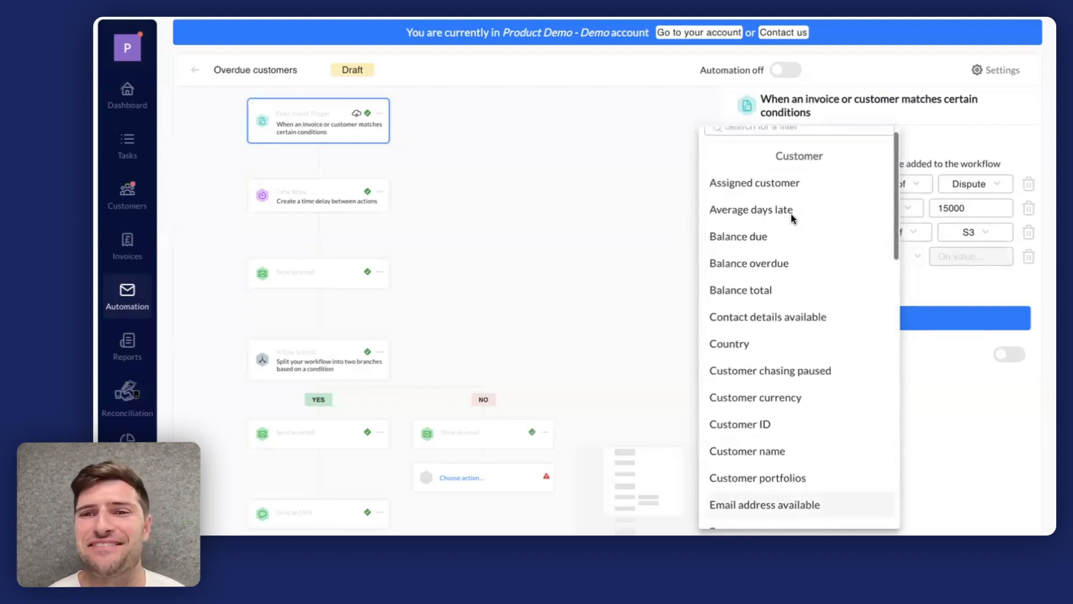
Step: Remove the blank fourth condition from the trigger and save its filters
click(1022, 294)
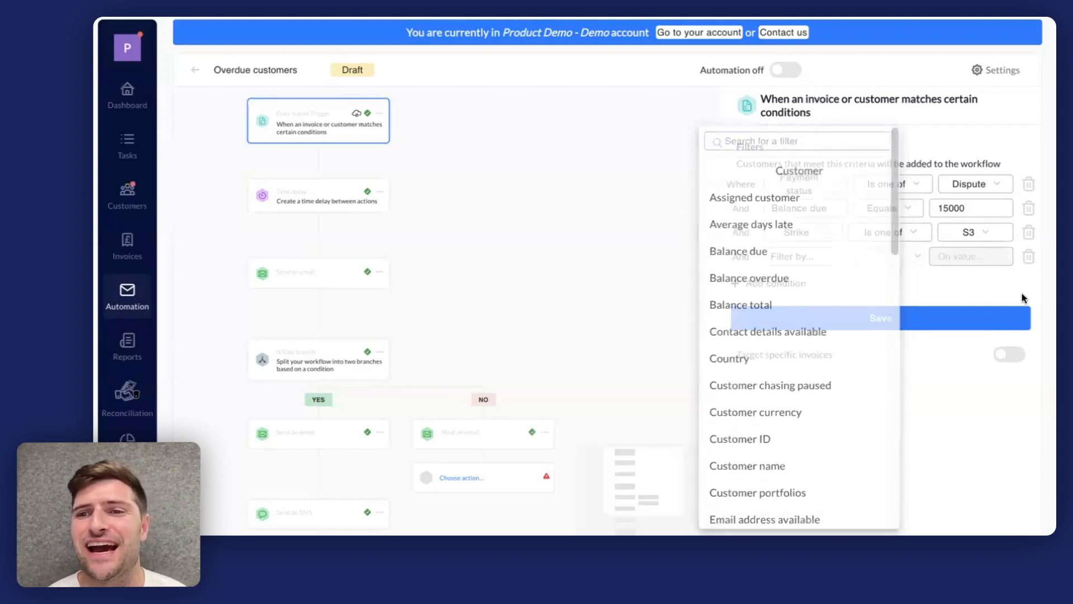
click(1030, 256)
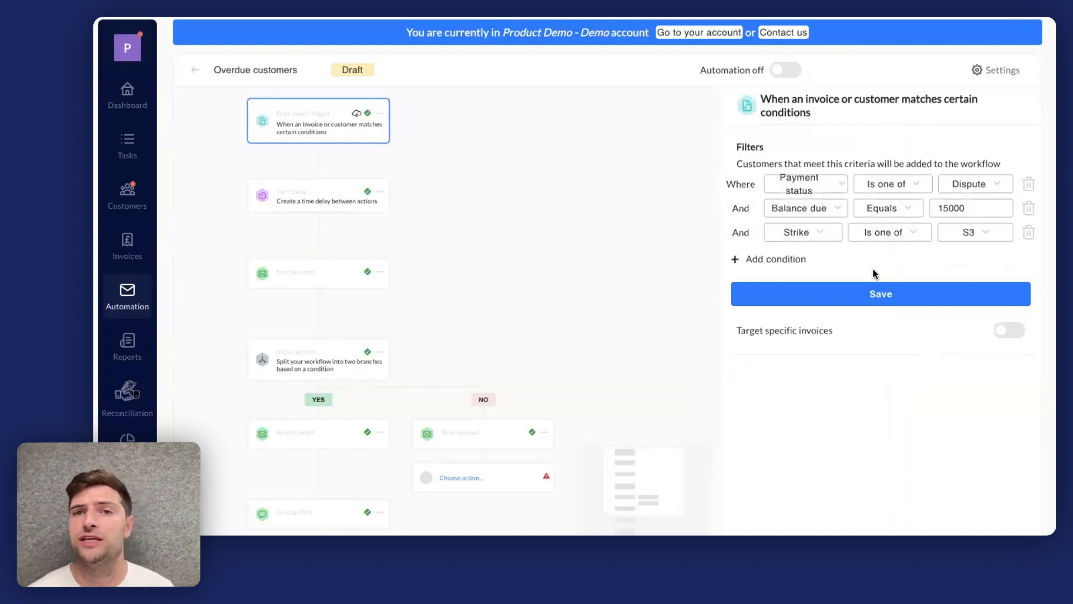
click(872, 292)
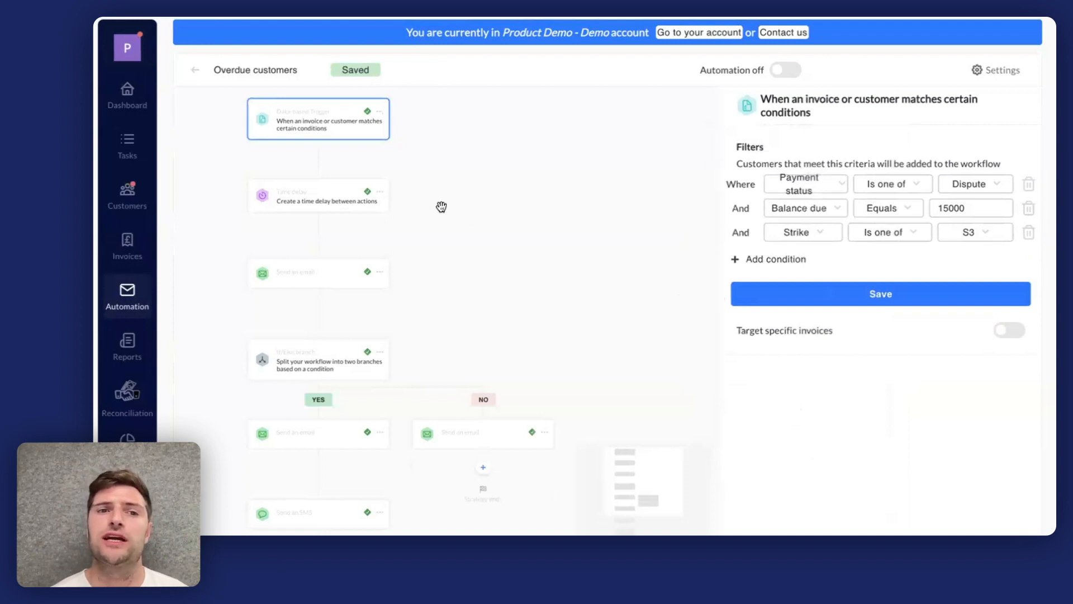
Step: Review which date the time delay after the trigger can be based off and save the delay settings
click(337, 195)
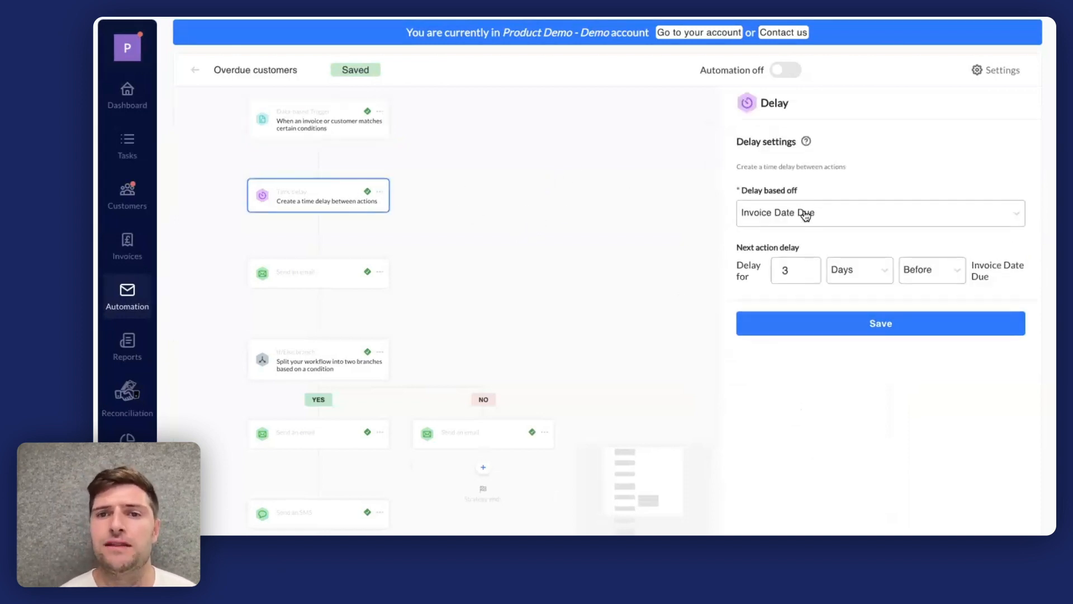
click(805, 213)
click(887, 161)
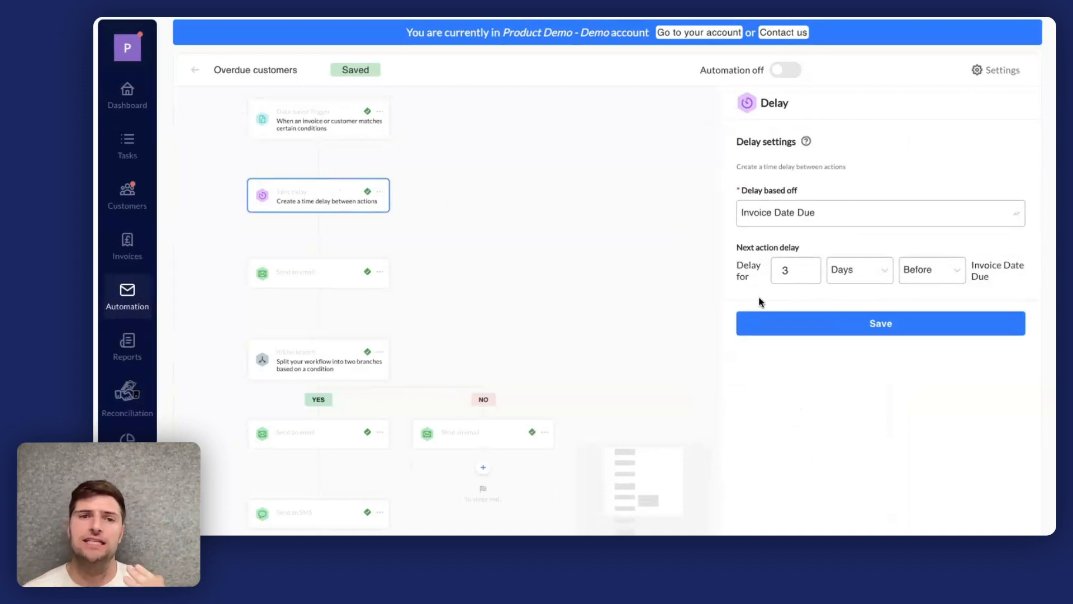
drag(511, 309, 539, 216)
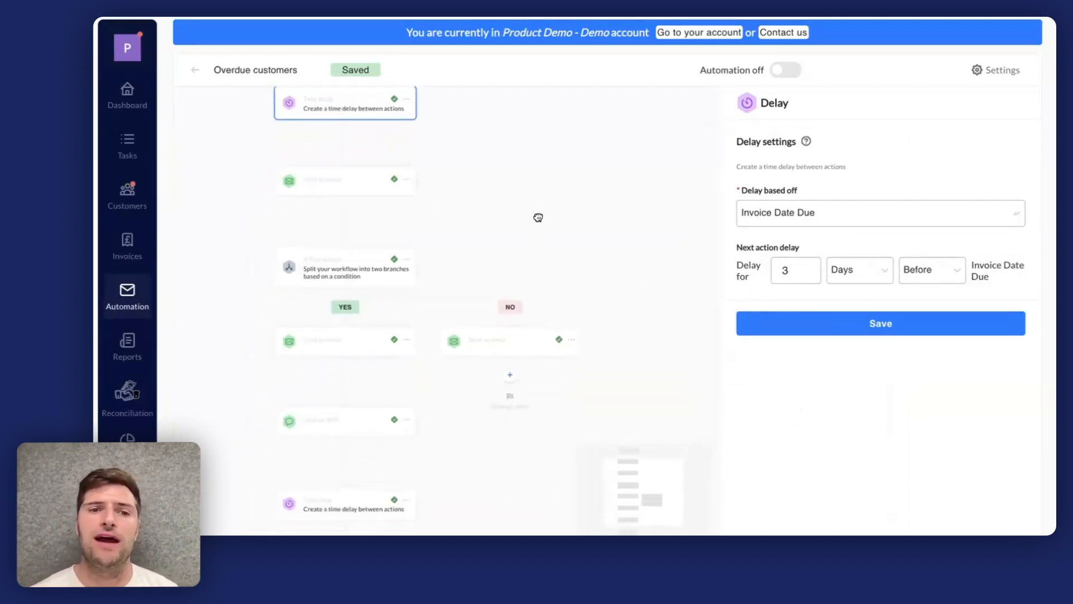
drag(541, 282, 543, 266)
click(802, 322)
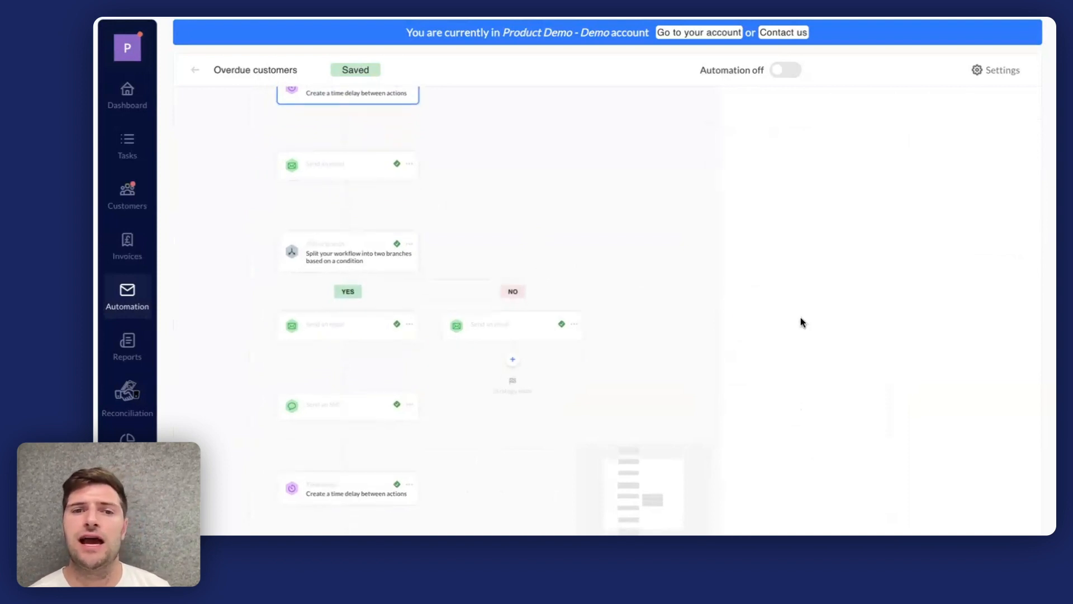
Step: Add an empty action after the email on the workflow's NO branch
scroll(518, 219, down, 1)
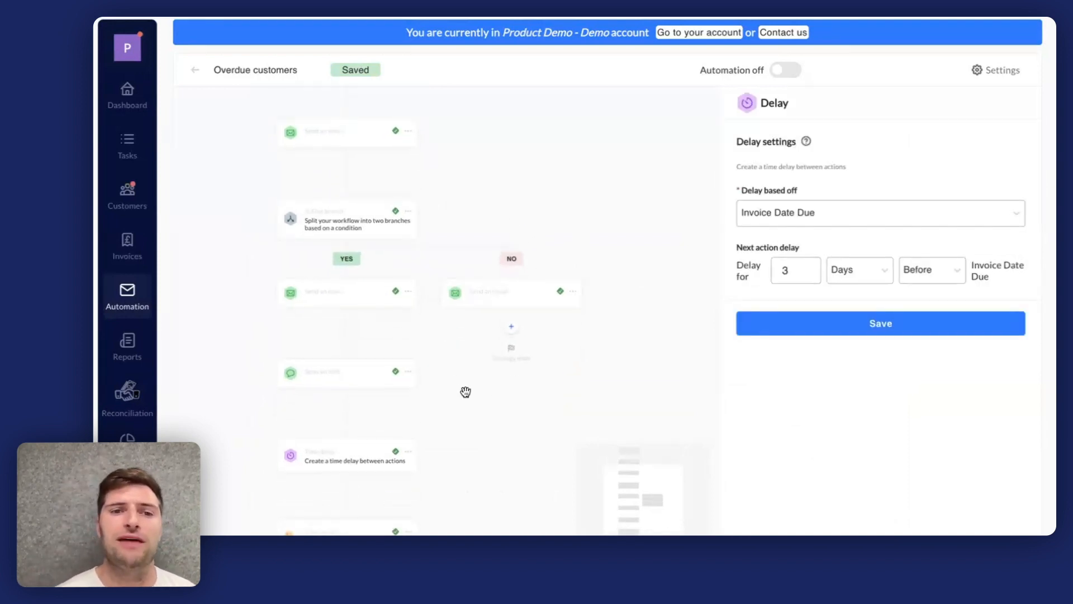
drag(465, 391, 467, 321)
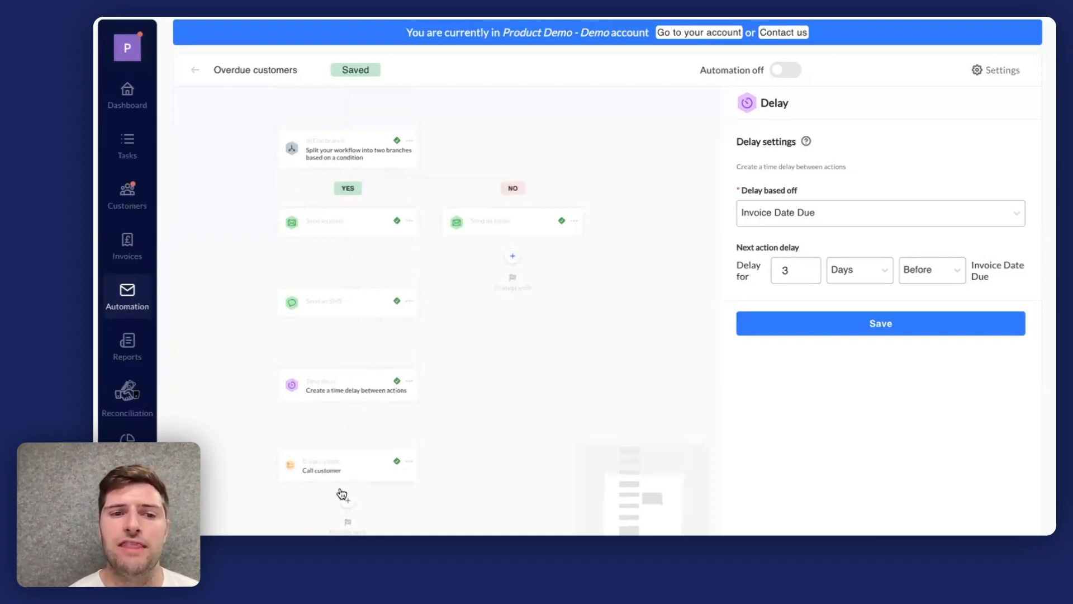
drag(455, 289, 448, 314)
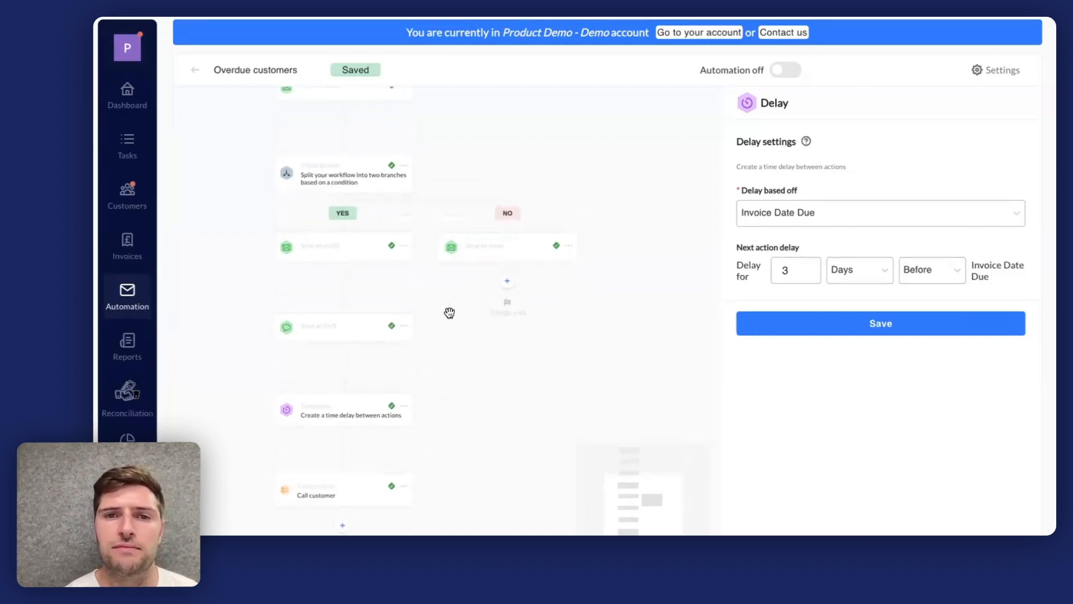
click(505, 281)
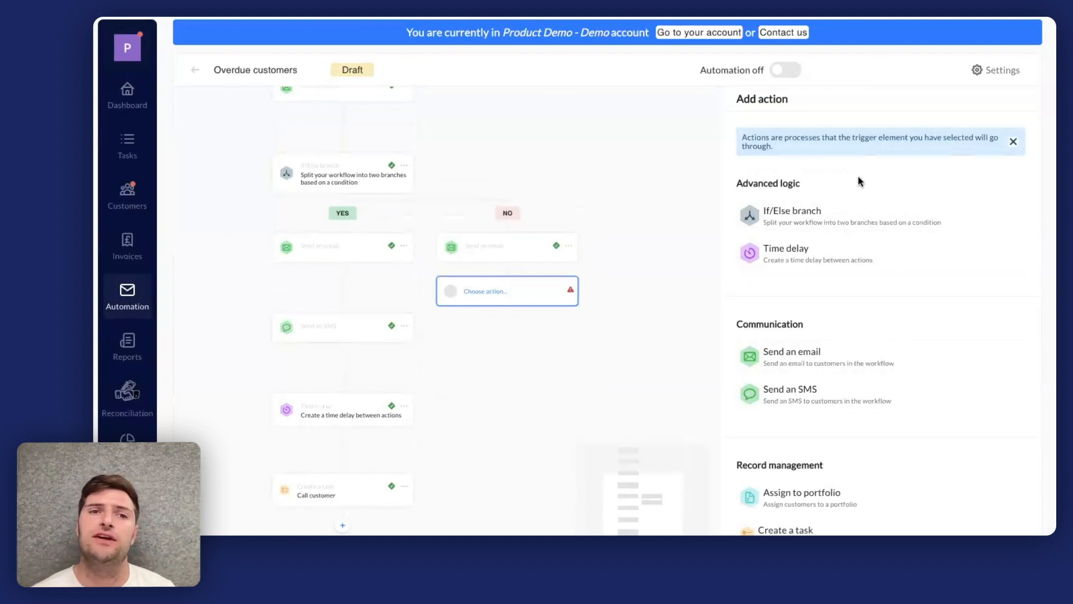
Step: Open the If/Else branch to examine the condition that splits the workflow
drag(514, 149, 512, 244)
drag(485, 194, 475, 255)
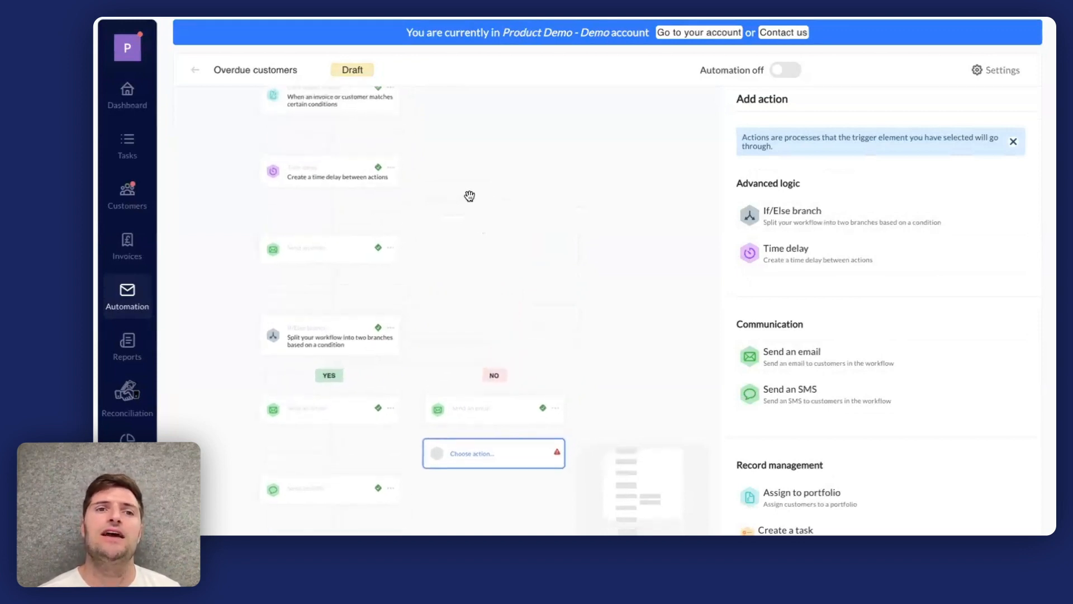
click(329, 339)
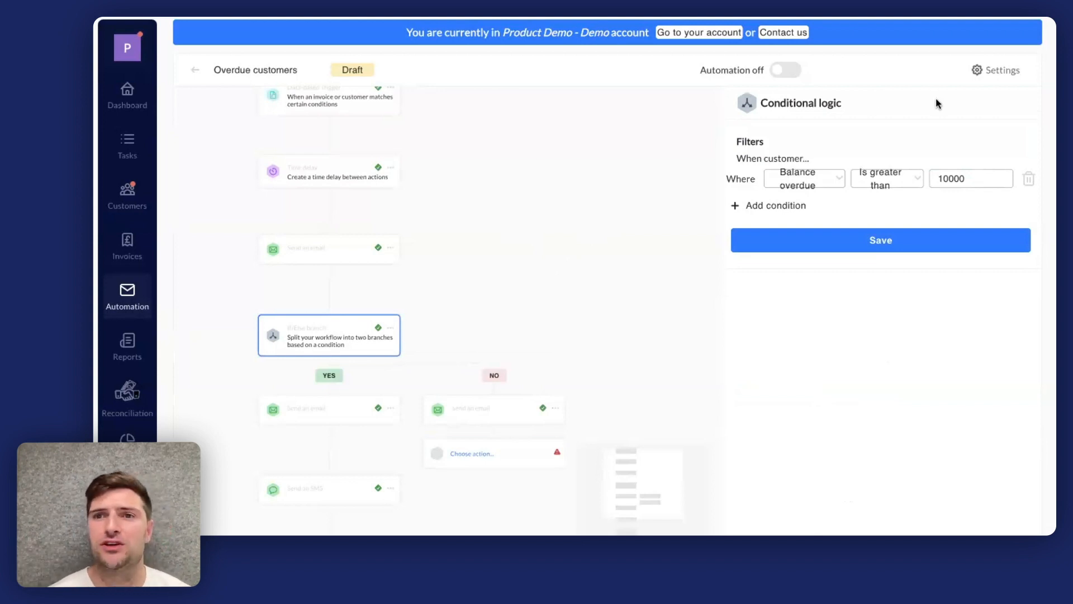
Step: Enable pausing based on promise to pay in the workflow settings, keeping "Pause all invoices if 1 promise to pay", and save
click(1006, 72)
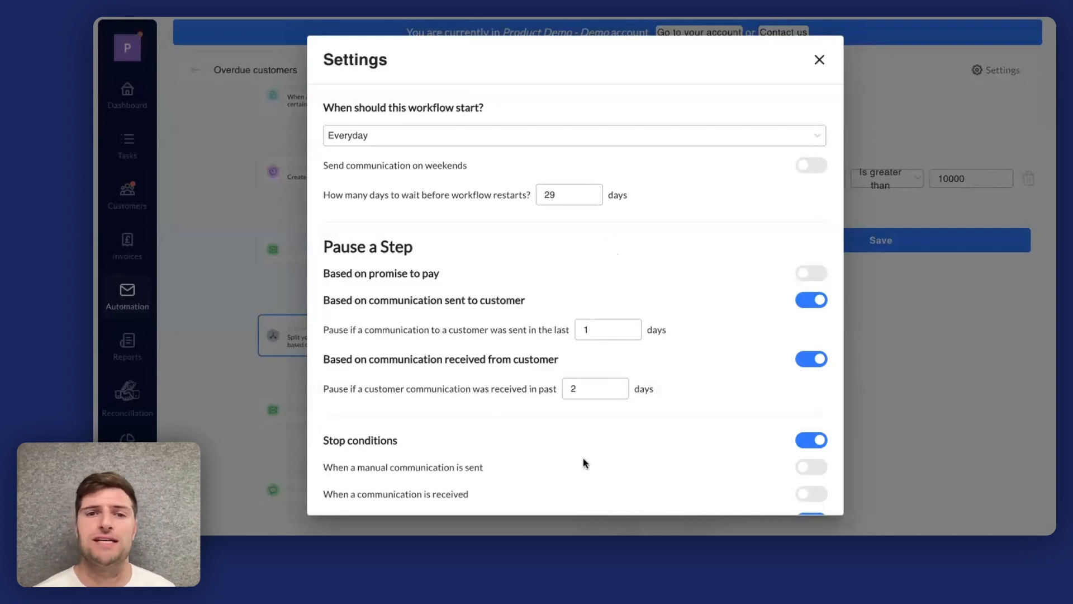
click(601, 330)
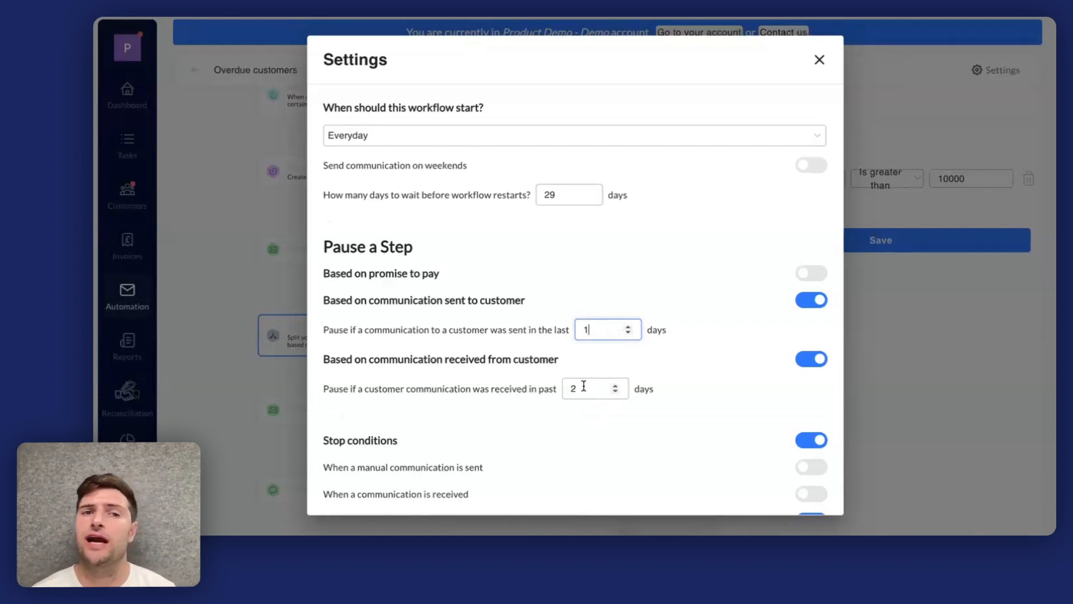
click(799, 278)
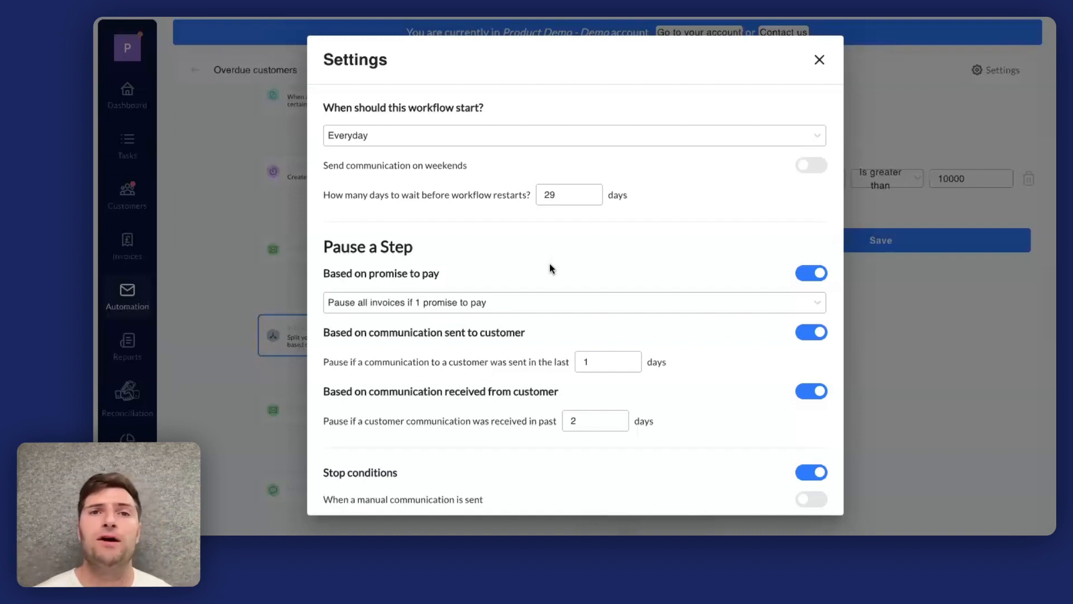
click(478, 303)
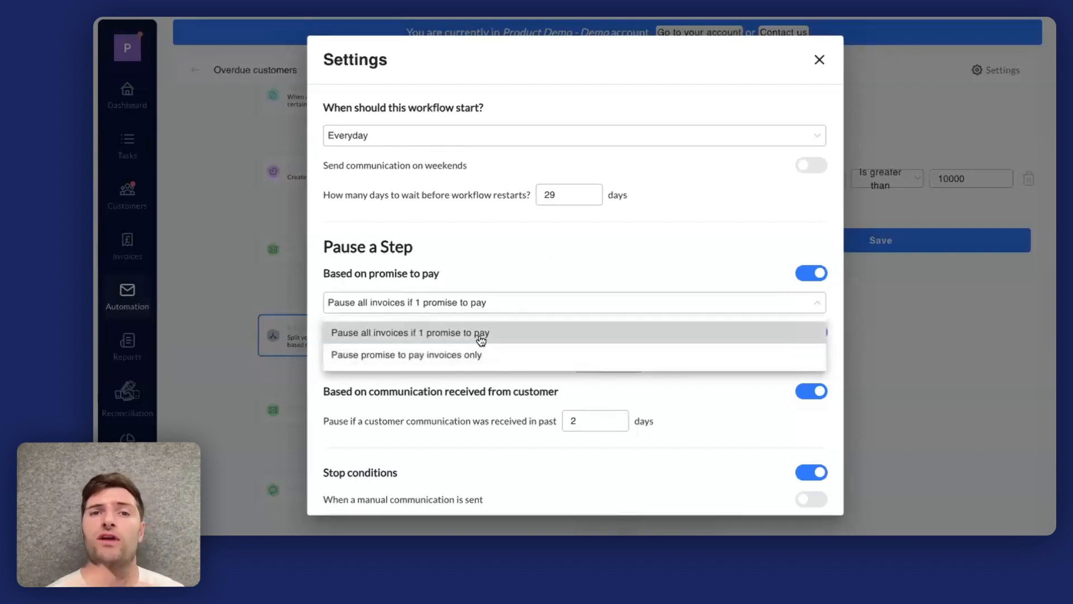
click(614, 234)
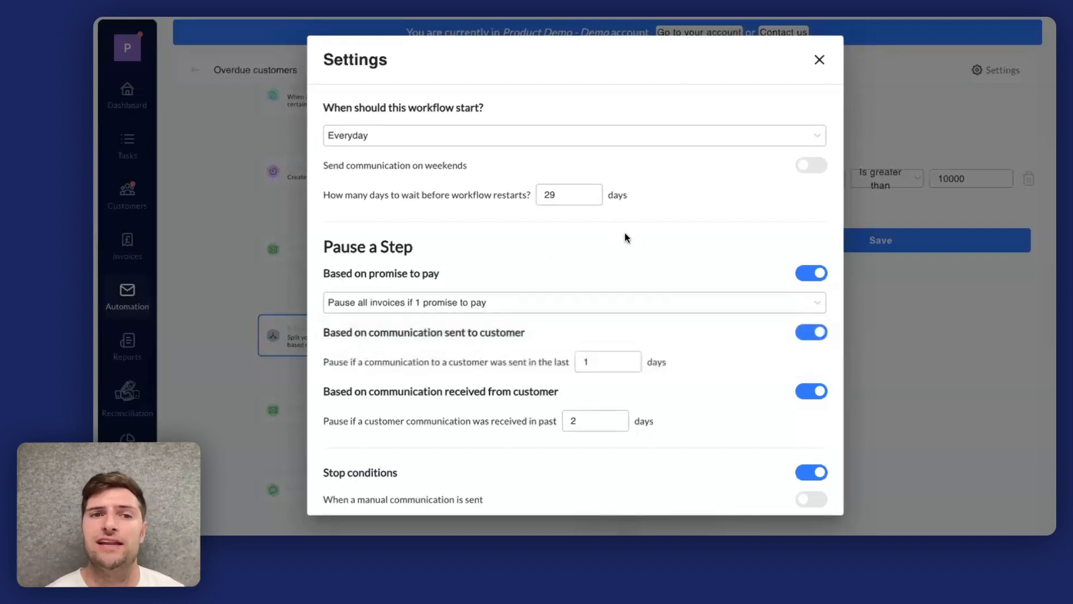
scroll(646, 239, down, 2)
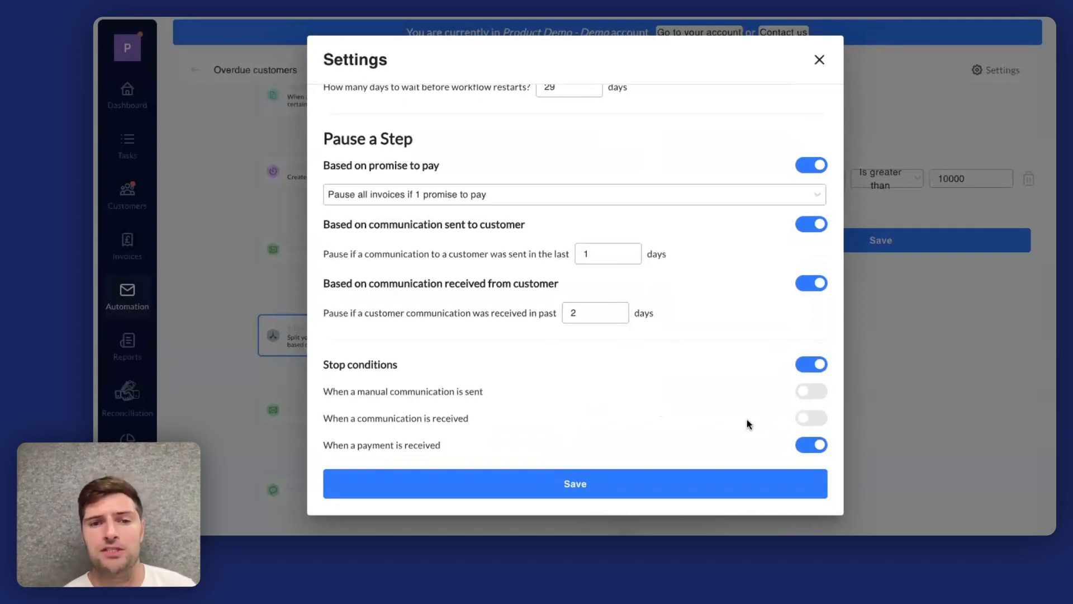
click(632, 487)
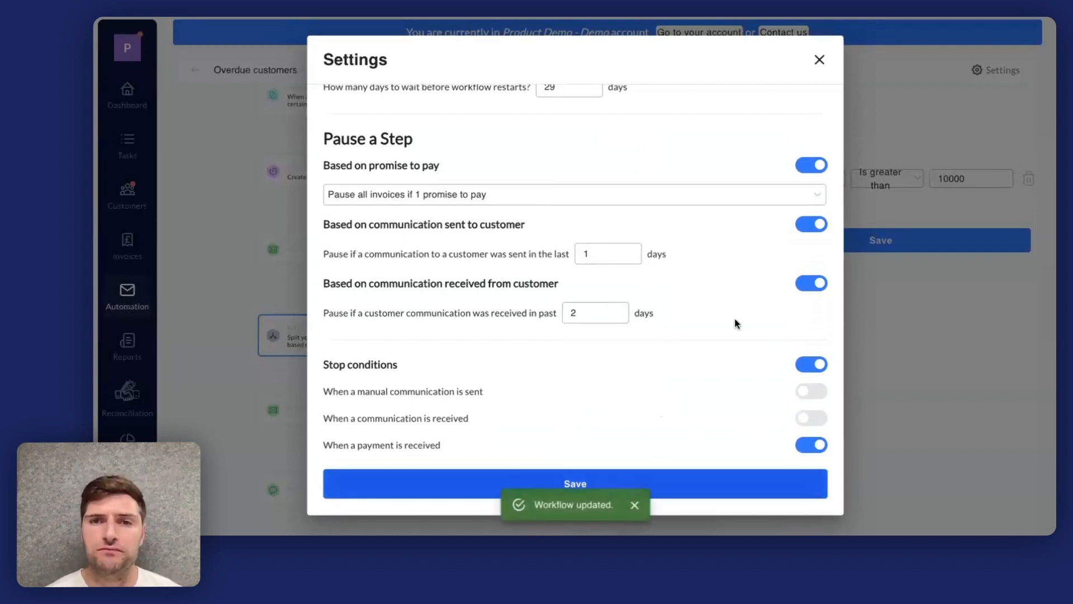
click(820, 59)
Step: Open the Demo workflow and choose a Data-based Trigger for it
scroll(458, 230, up, 2)
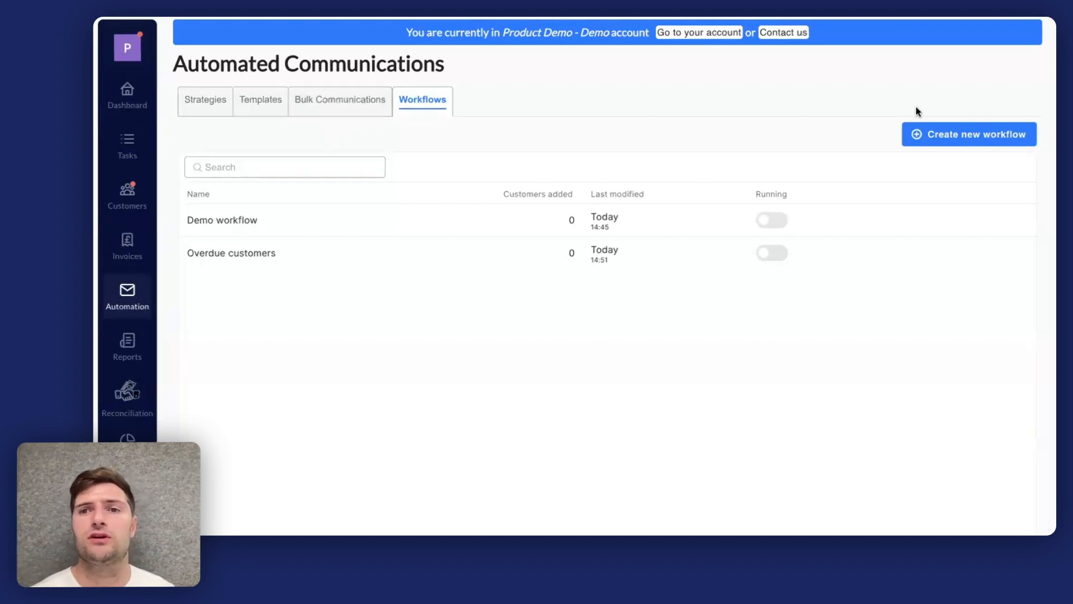
click(446, 225)
drag(641, 172, 554, 178)
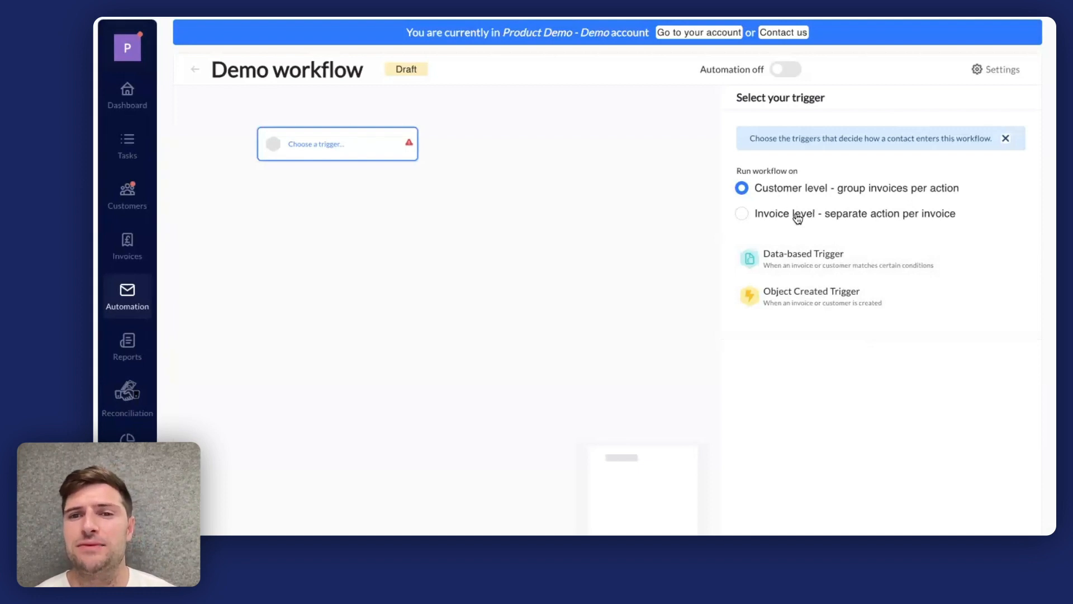
click(819, 258)
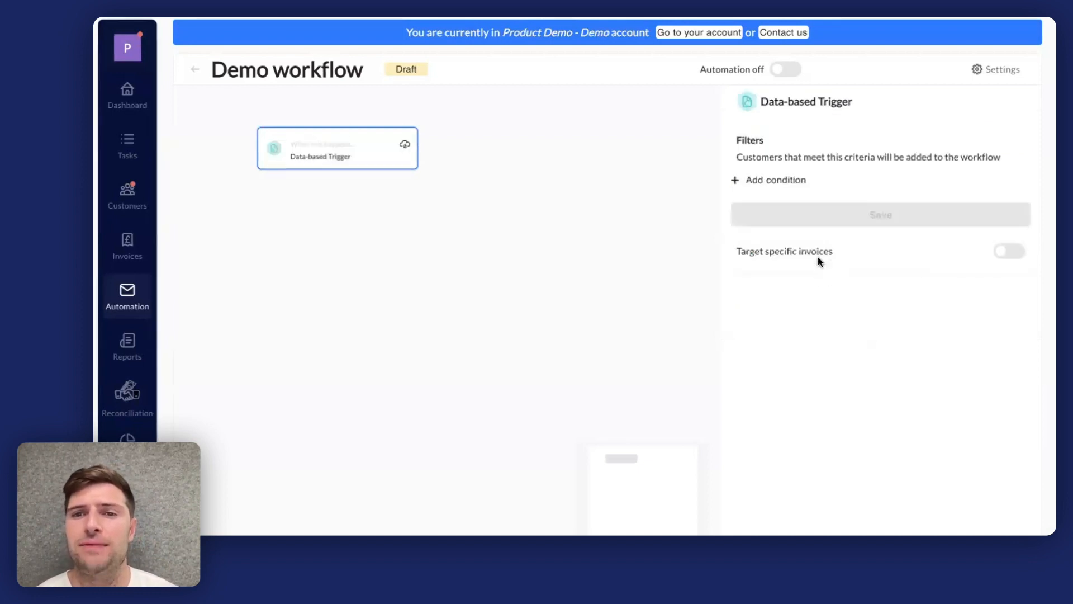
Step: Add the trigger condition Balance due is greater than 1111 and save it
click(765, 182)
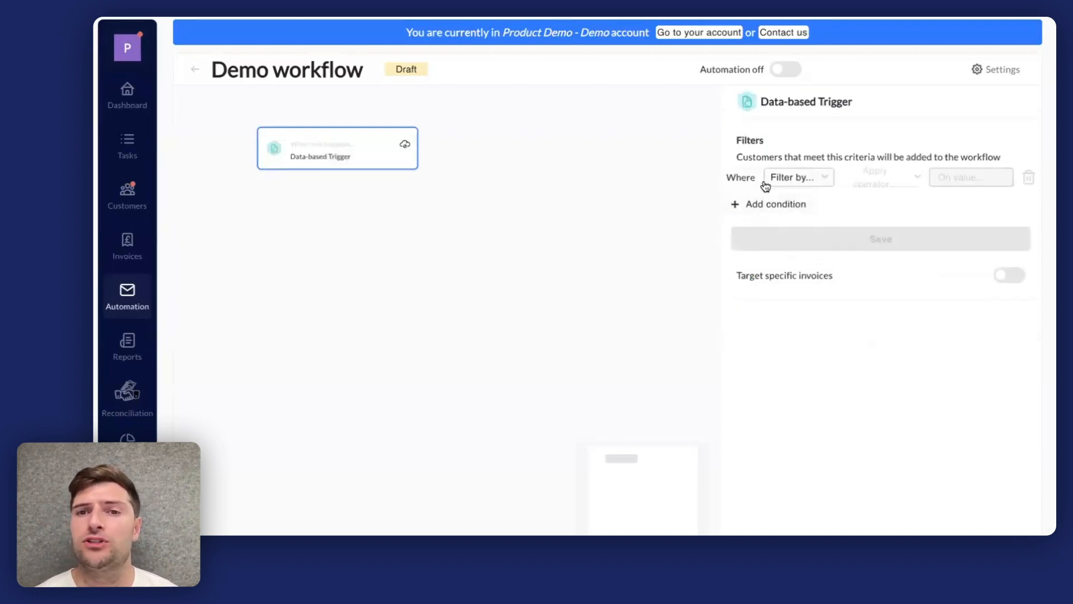
click(798, 178)
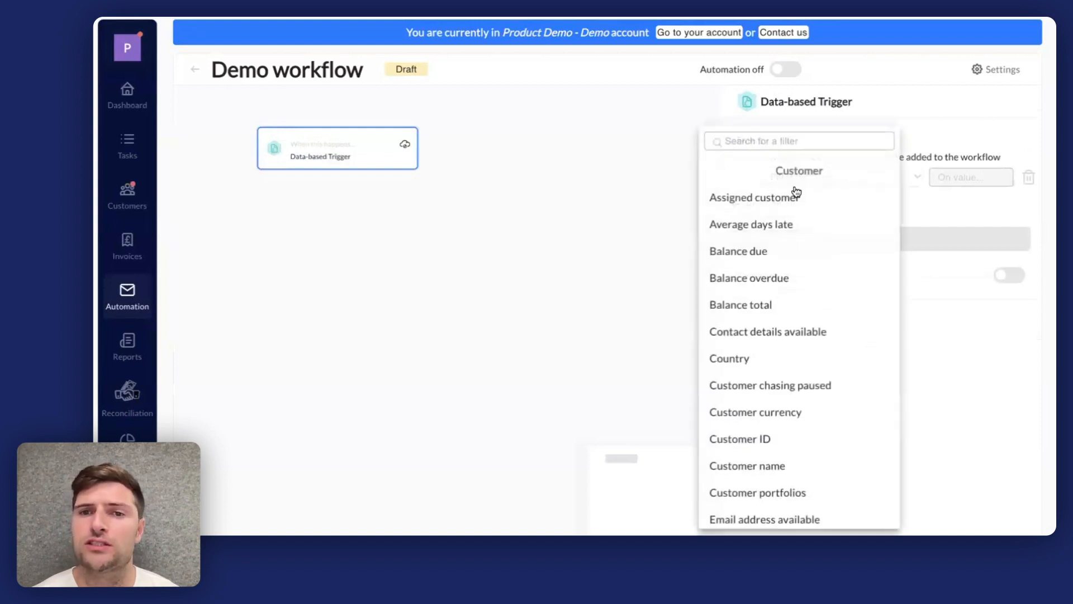
click(788, 250)
click(884, 185)
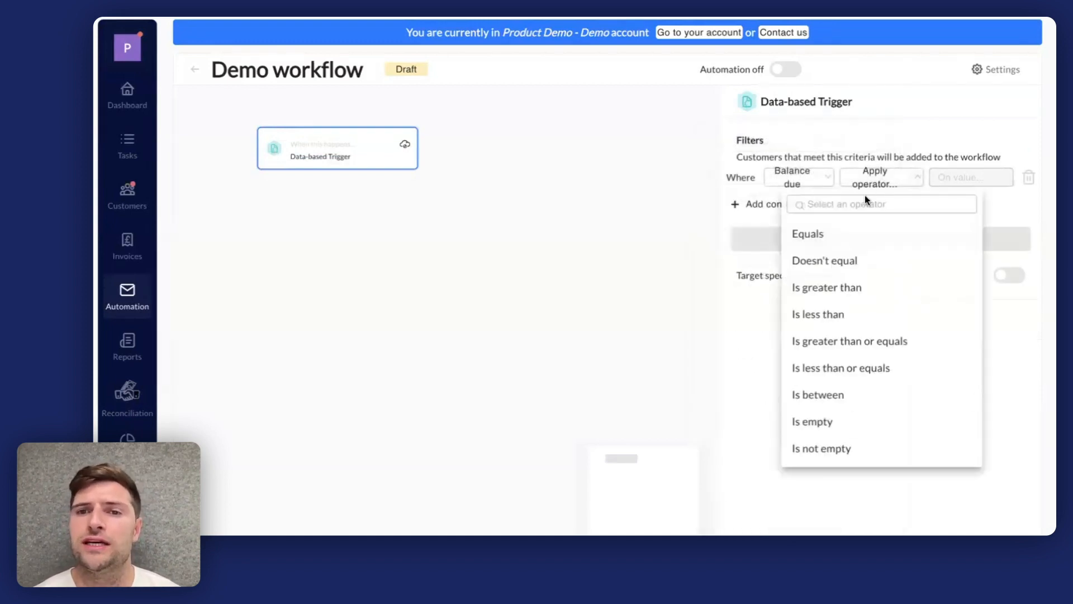
click(821, 289)
click(959, 170)
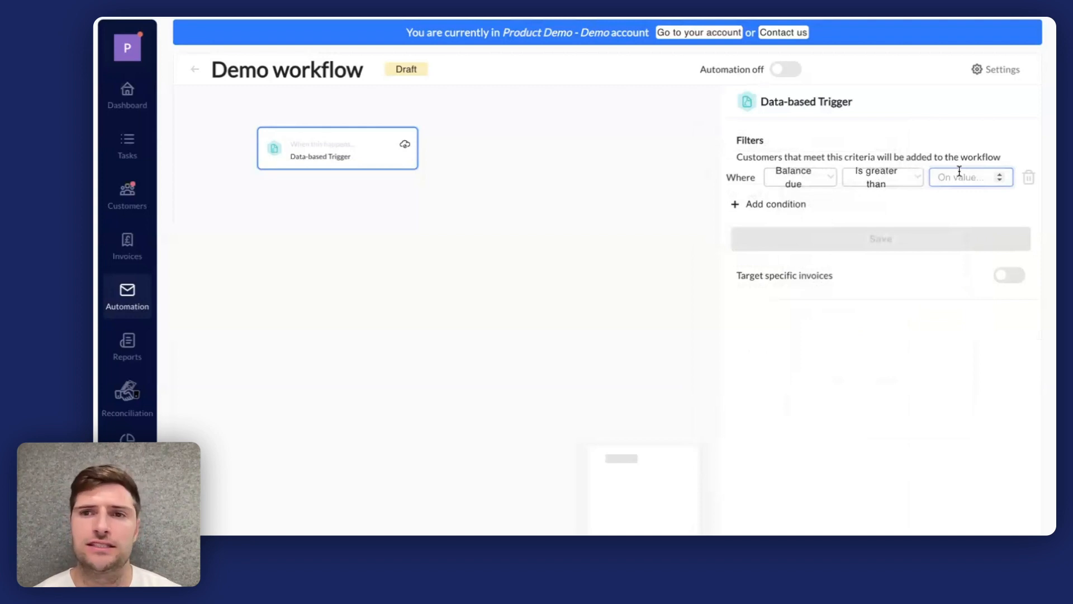
text(1111)
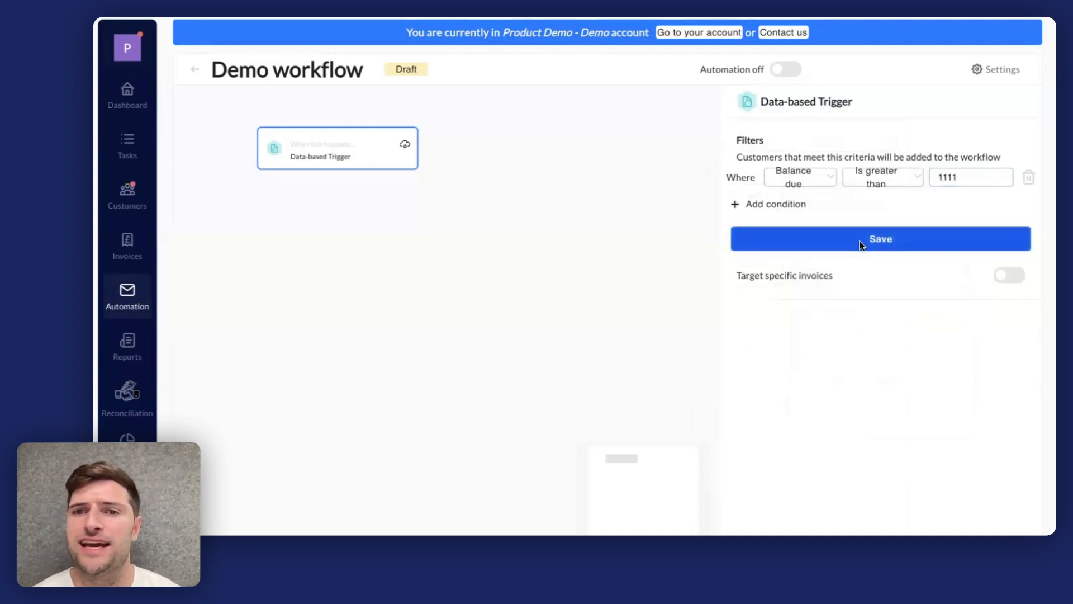
click(861, 243)
Step: Add a second trigger condition requiring that Customer chasing paused Doesn't equal False
click(790, 207)
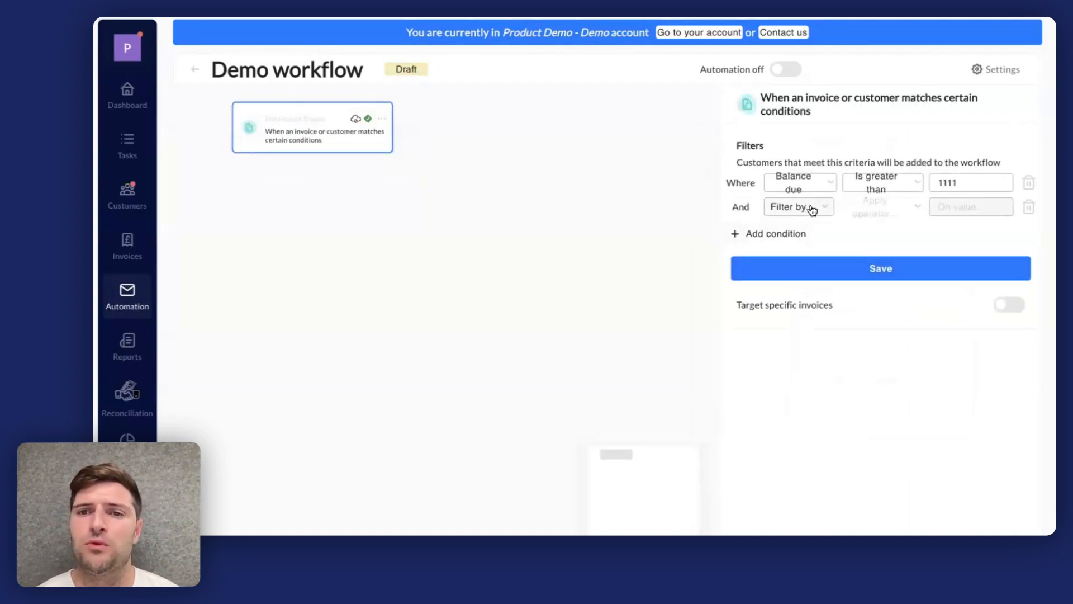
click(812, 210)
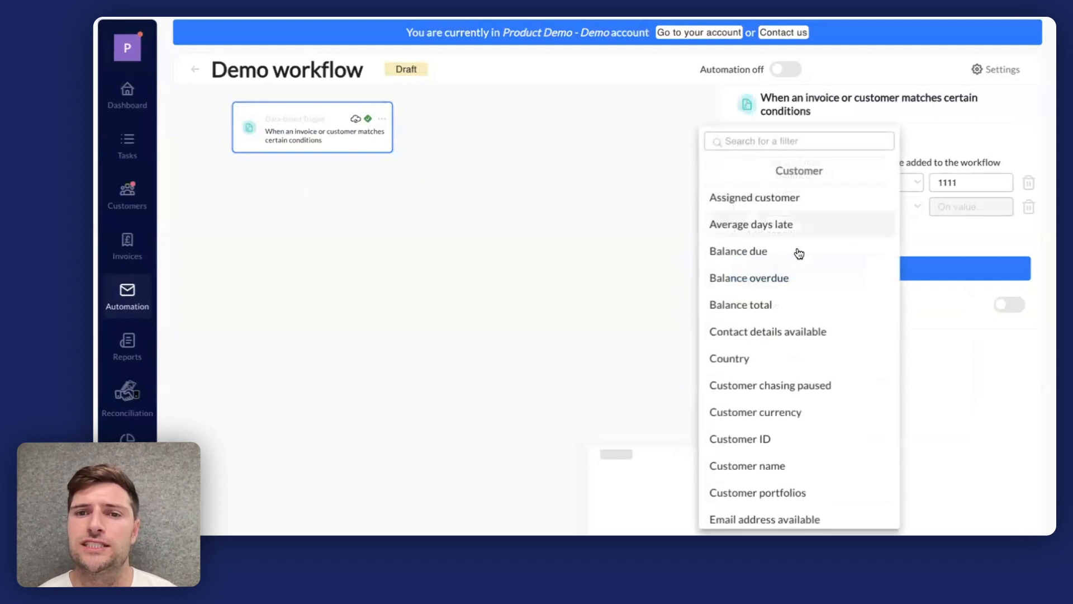
click(761, 391)
click(884, 216)
click(841, 289)
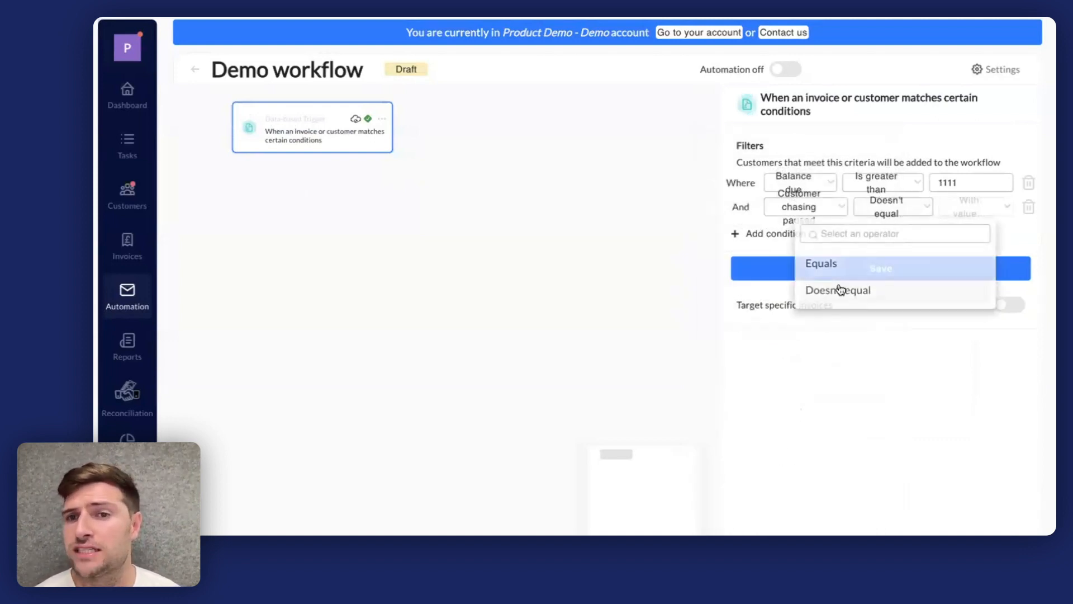
click(963, 210)
click(922, 267)
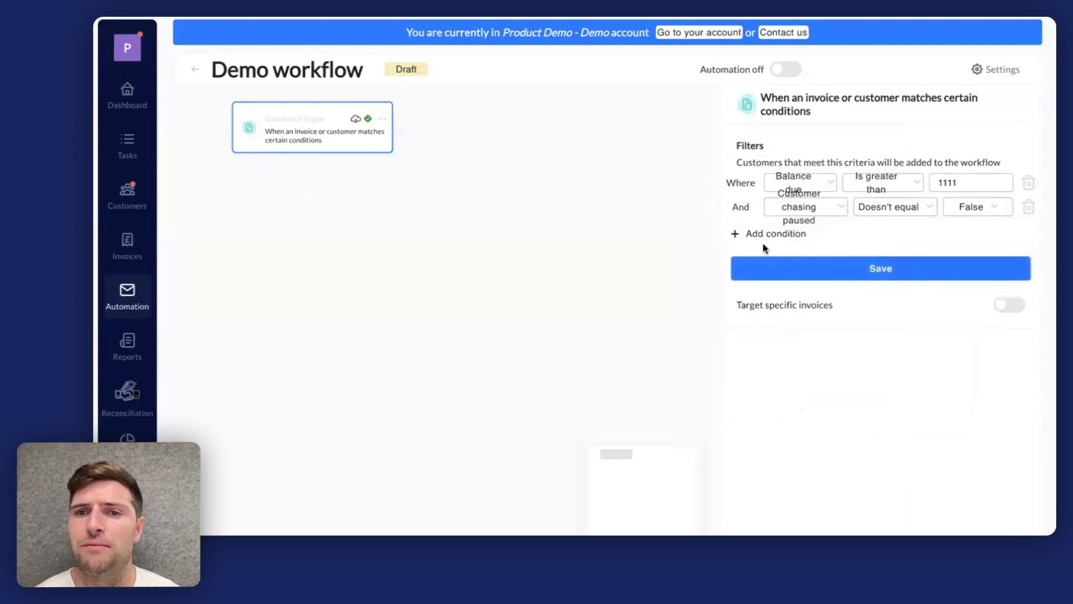
Step: Add a third trigger condition, Payment status Is one of Dispute, and save the trigger filters
click(749, 234)
click(805, 230)
scroll(777, 358, down, 10)
scroll(773, 369, down, 2)
scroll(774, 368, up, 10)
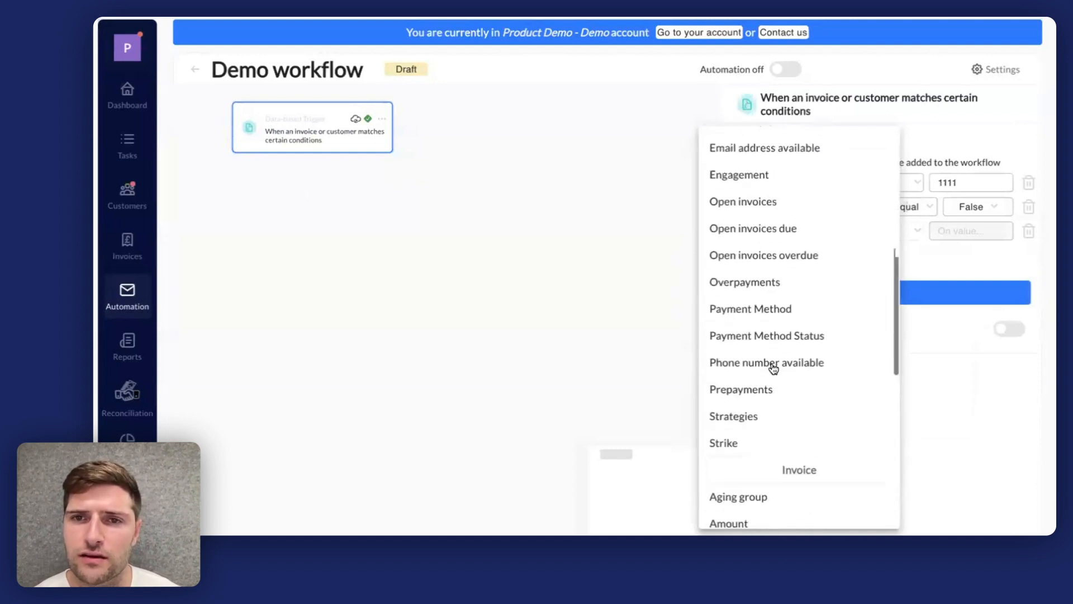
scroll(774, 368, down, 8)
click(740, 350)
click(889, 238)
click(857, 285)
click(949, 236)
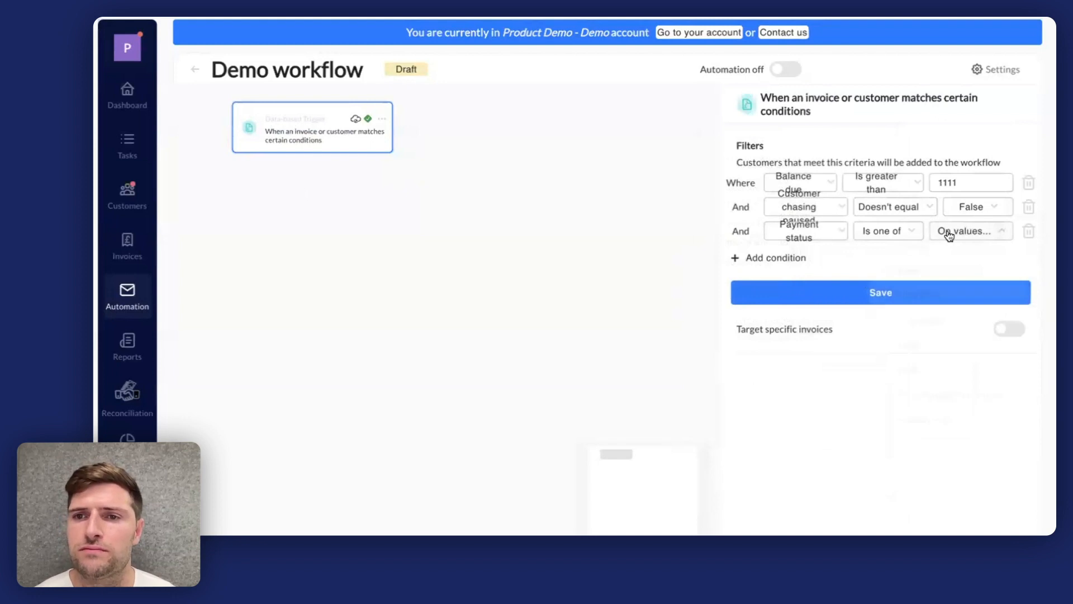
click(890, 247)
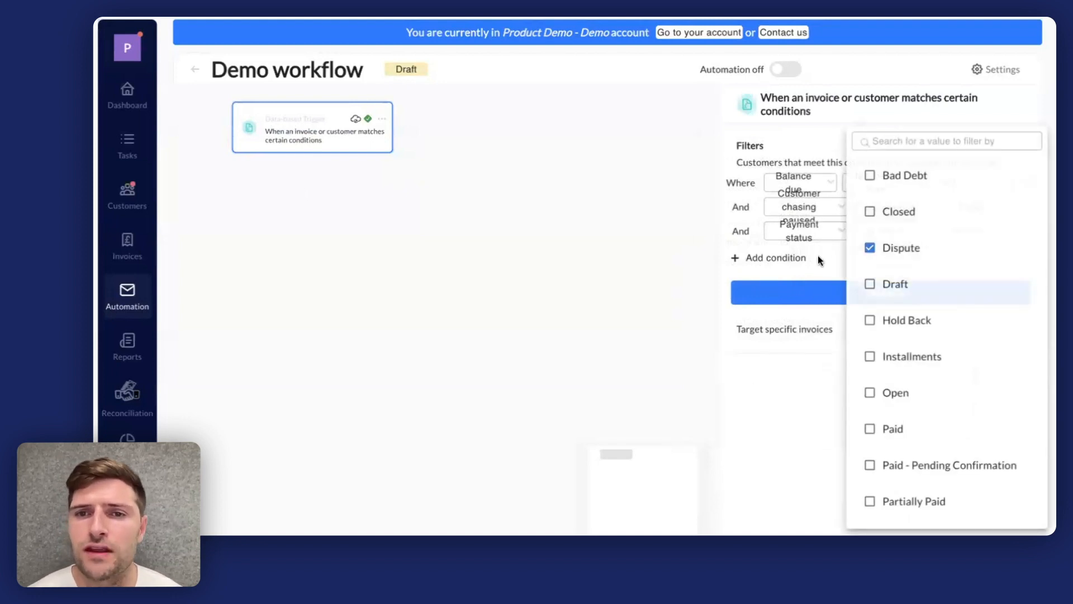
click(817, 256)
click(826, 292)
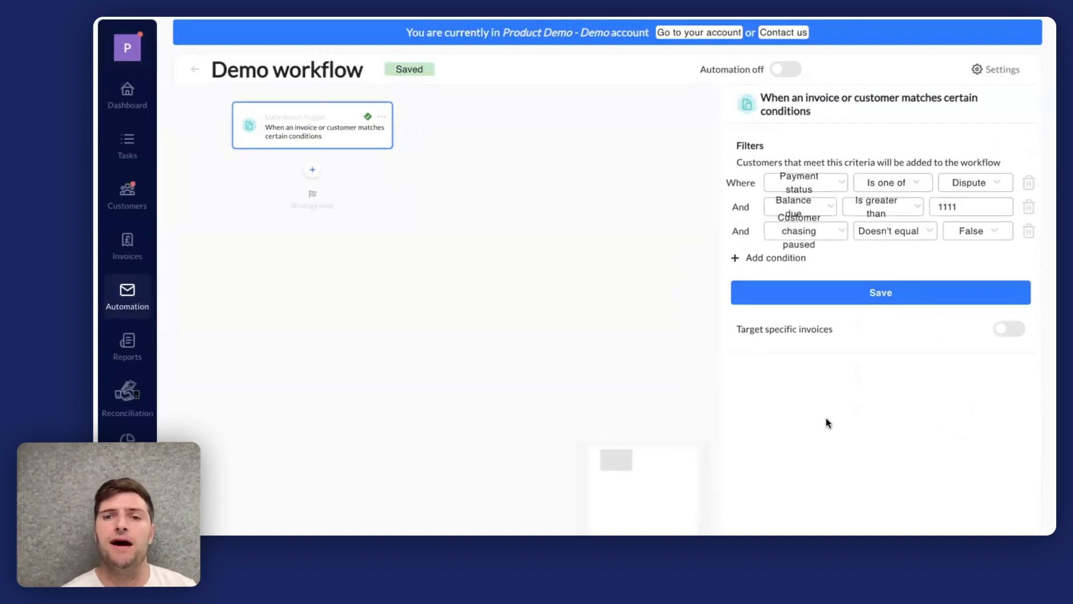
Step: Enable targeting of specific invoices in the trigger and add an invoice condition on Payment status using Is one of
click(1006, 332)
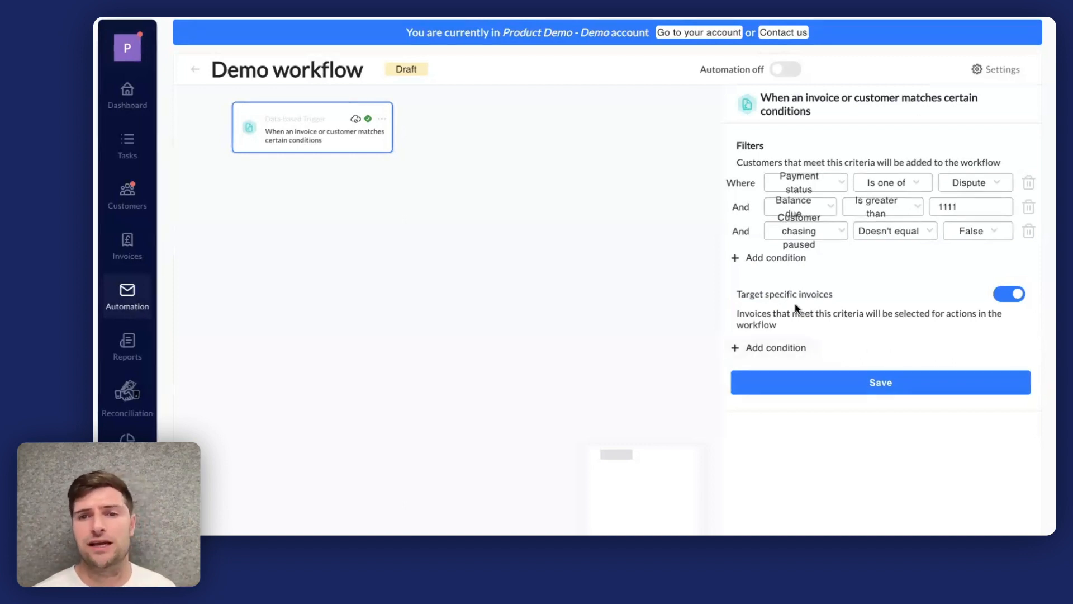
click(783, 347)
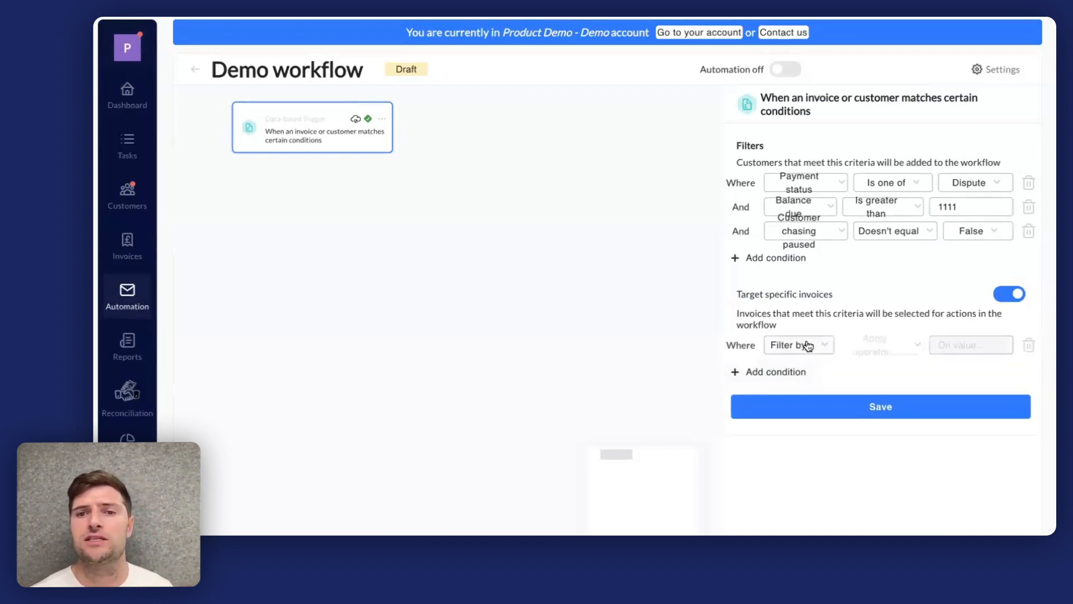
click(807, 347)
scroll(783, 375, down, 1)
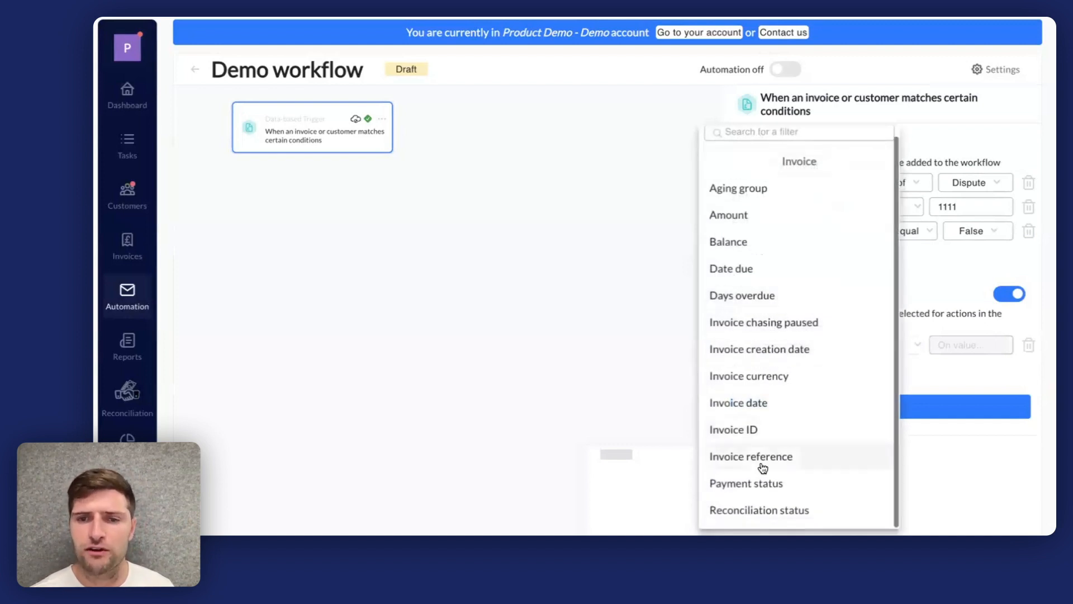
click(755, 482)
click(878, 341)
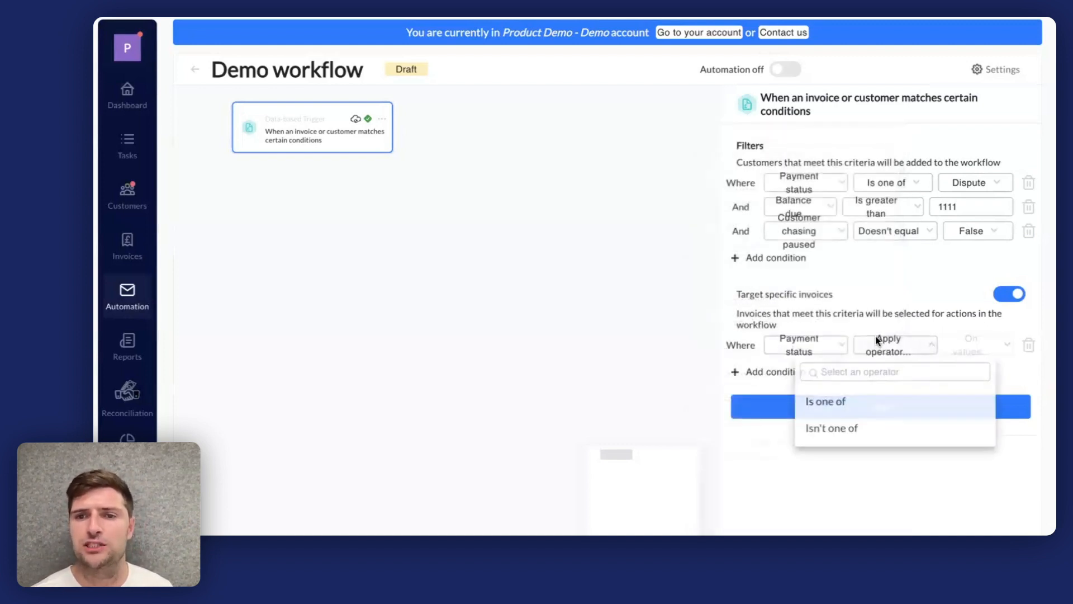
click(853, 407)
Step: Choose Installments, Dispute and Bad Debt as the targeted invoices' payment statuses and save the trigger
click(978, 351)
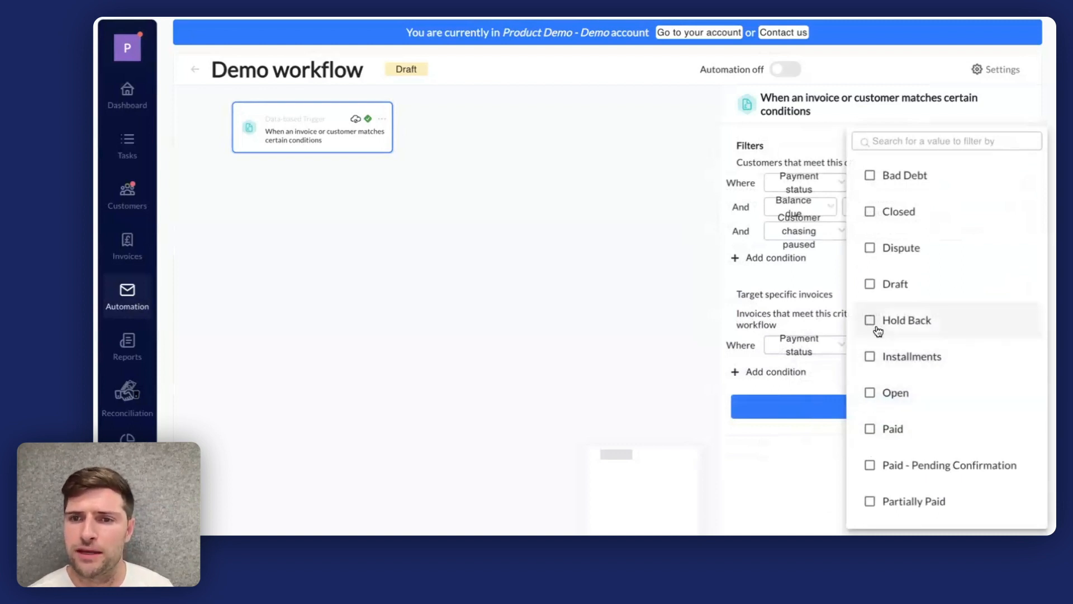
click(871, 357)
click(871, 248)
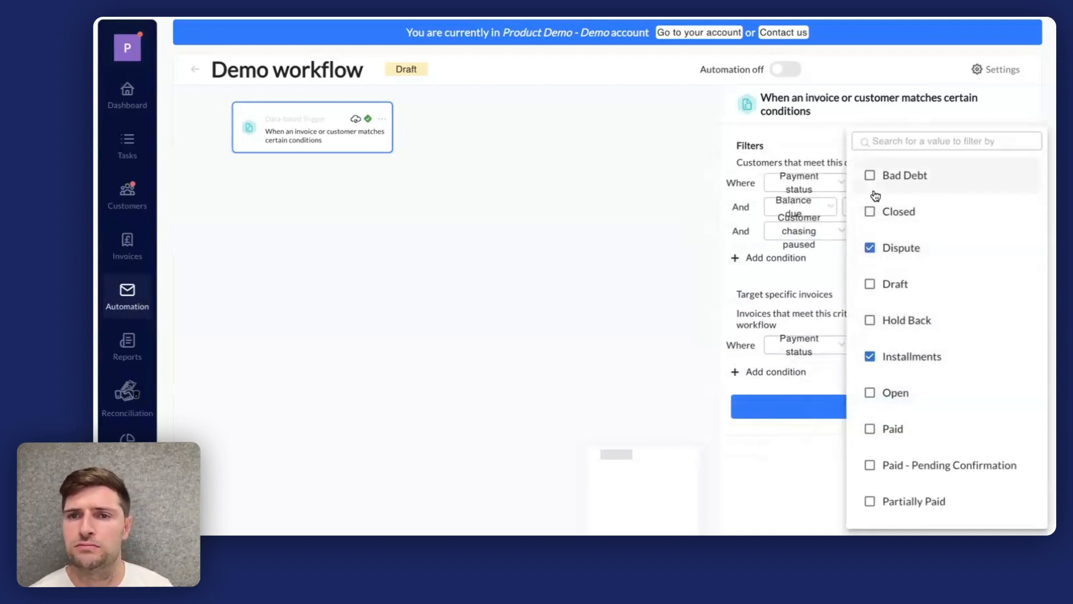
click(870, 176)
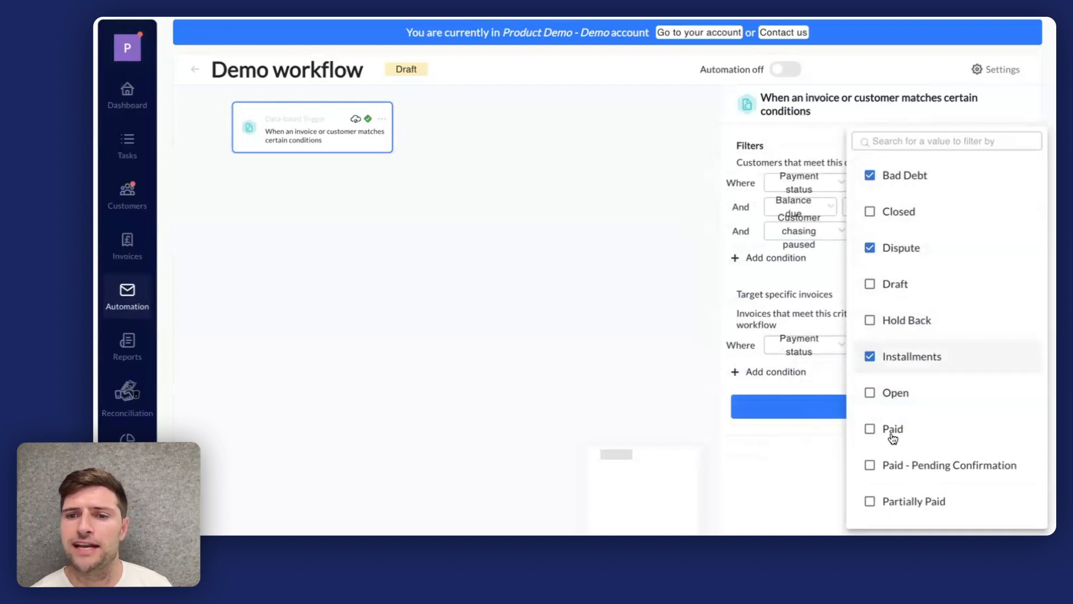
click(797, 473)
click(822, 399)
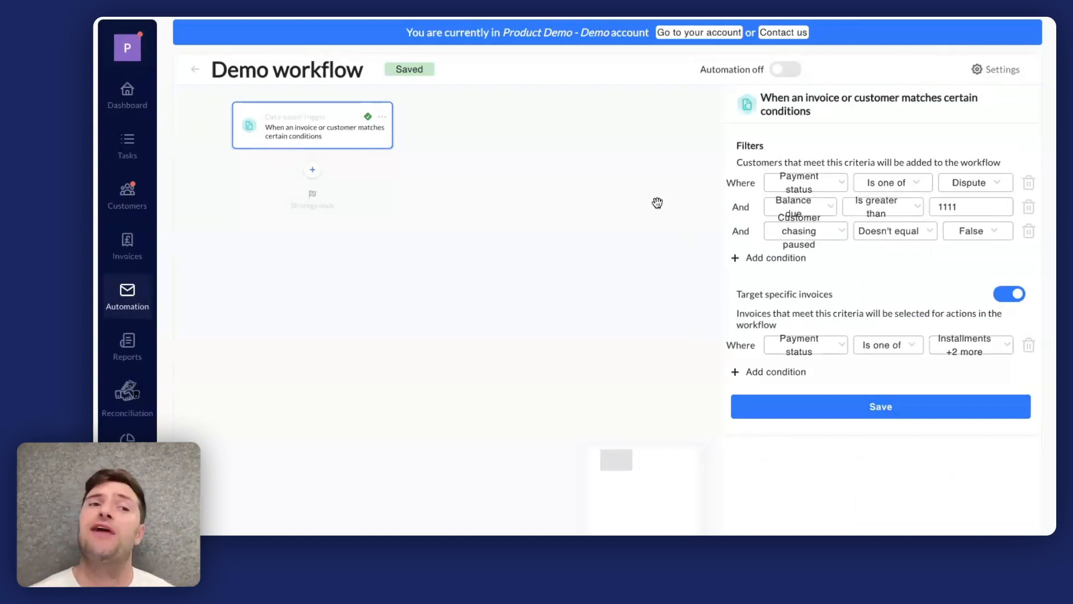
Step: Add a Time delay action after the trigger, set to 1 day after the Invoice Date Due, and save it
click(312, 169)
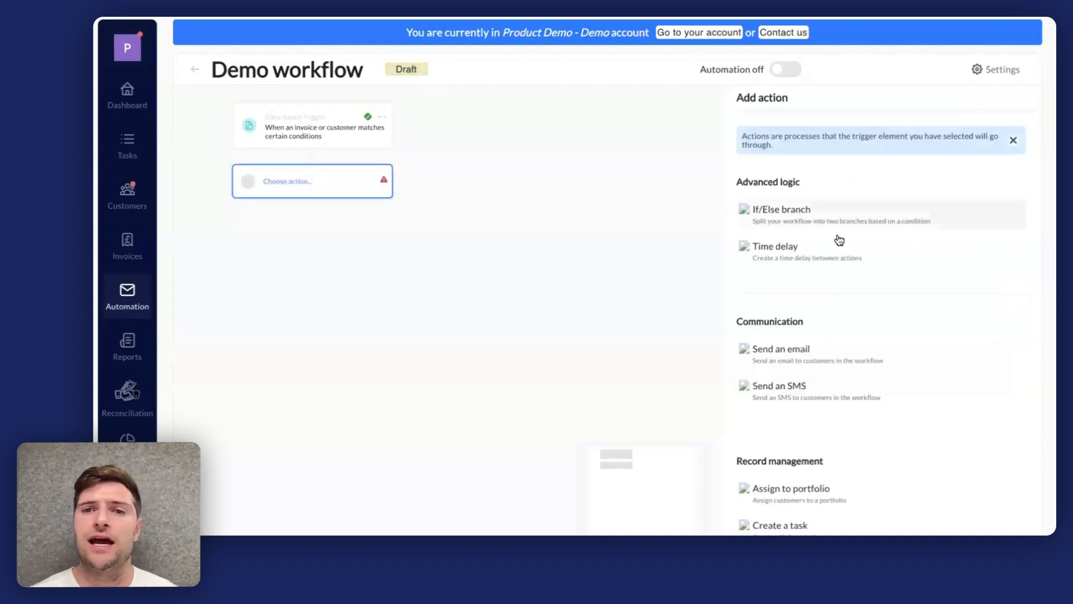
click(783, 252)
click(808, 208)
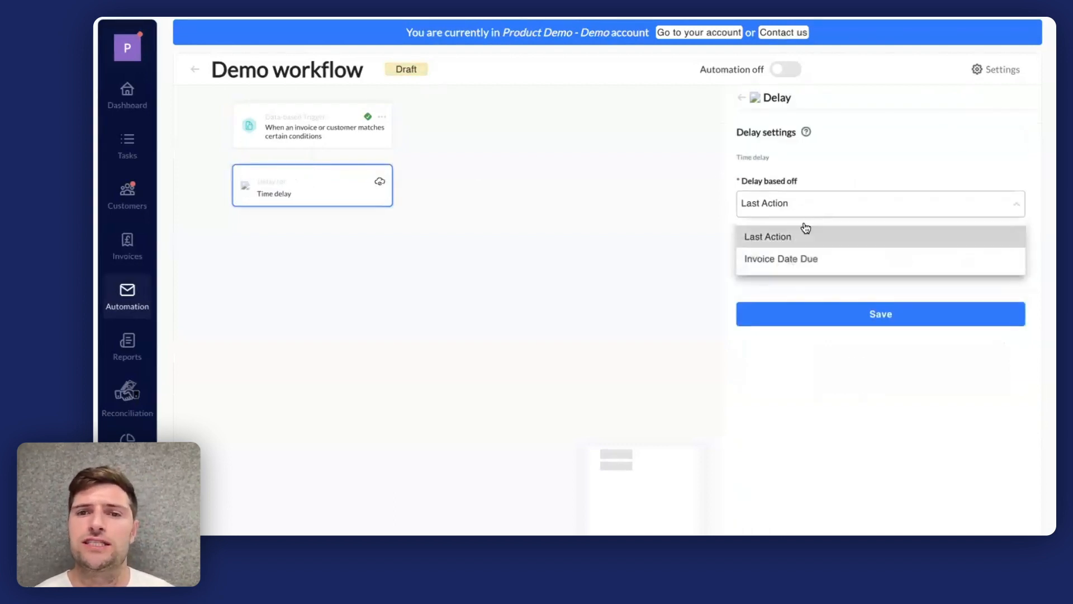
click(788, 258)
click(776, 261)
text(1)
click(877, 312)
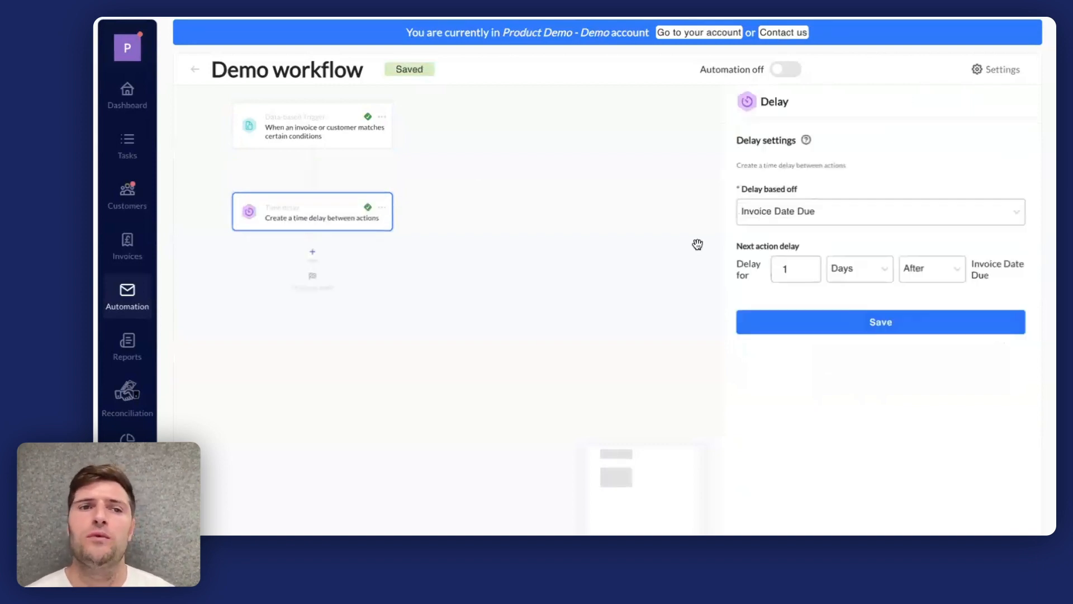
Step: Add a Send an email action after the time delay and load the Email Reminder 3 template into it
click(313, 252)
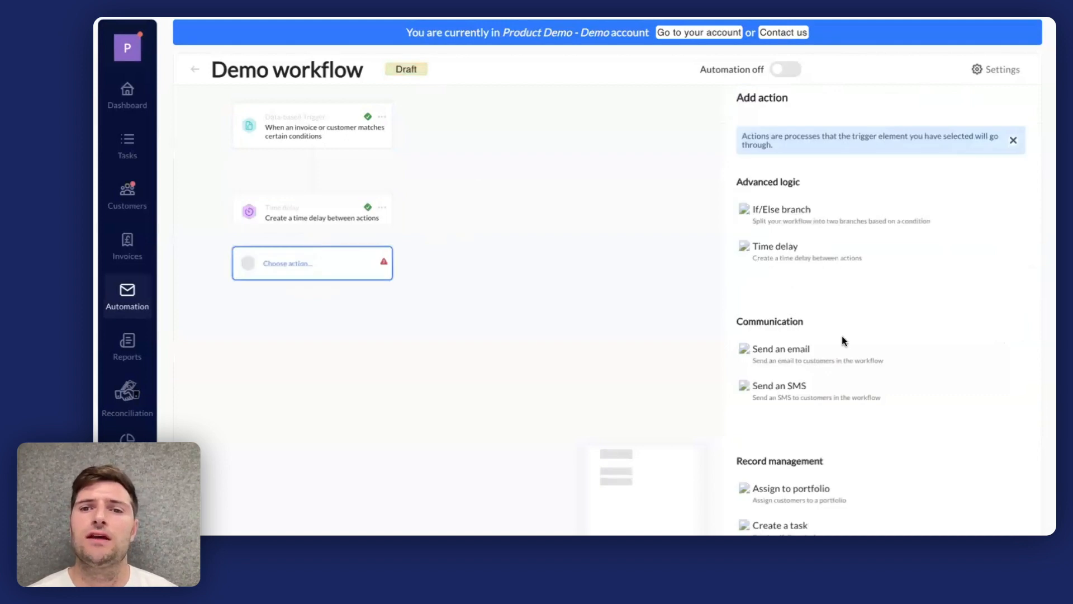
click(771, 356)
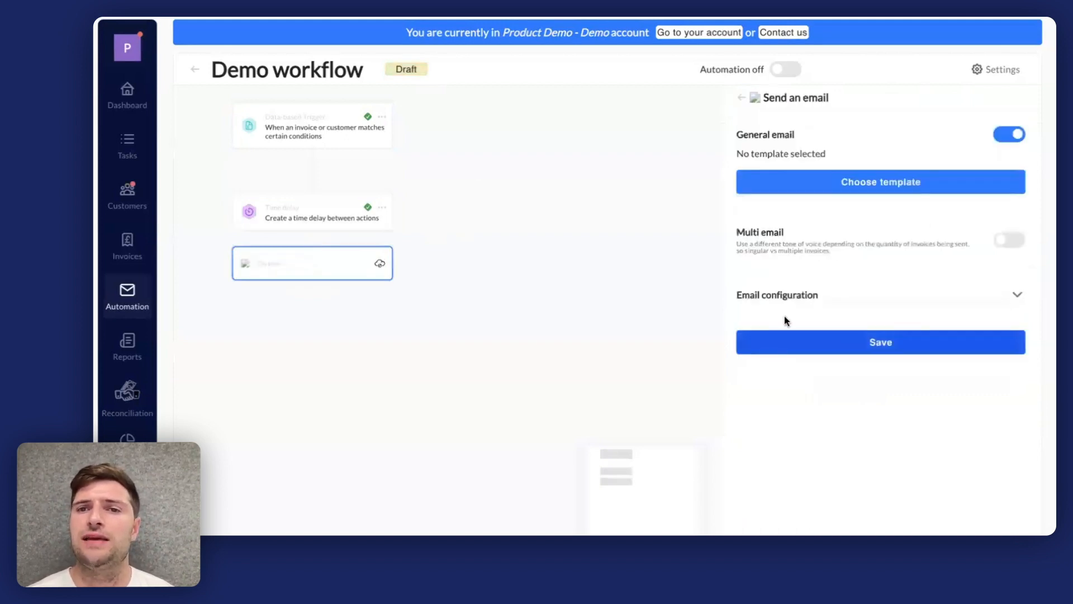
click(828, 192)
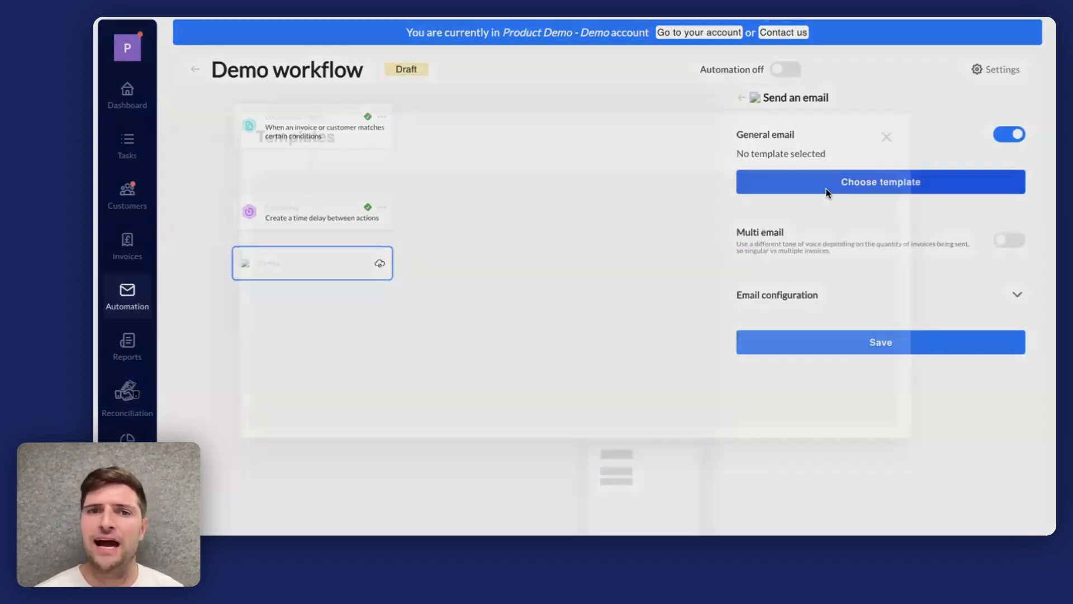
click(417, 257)
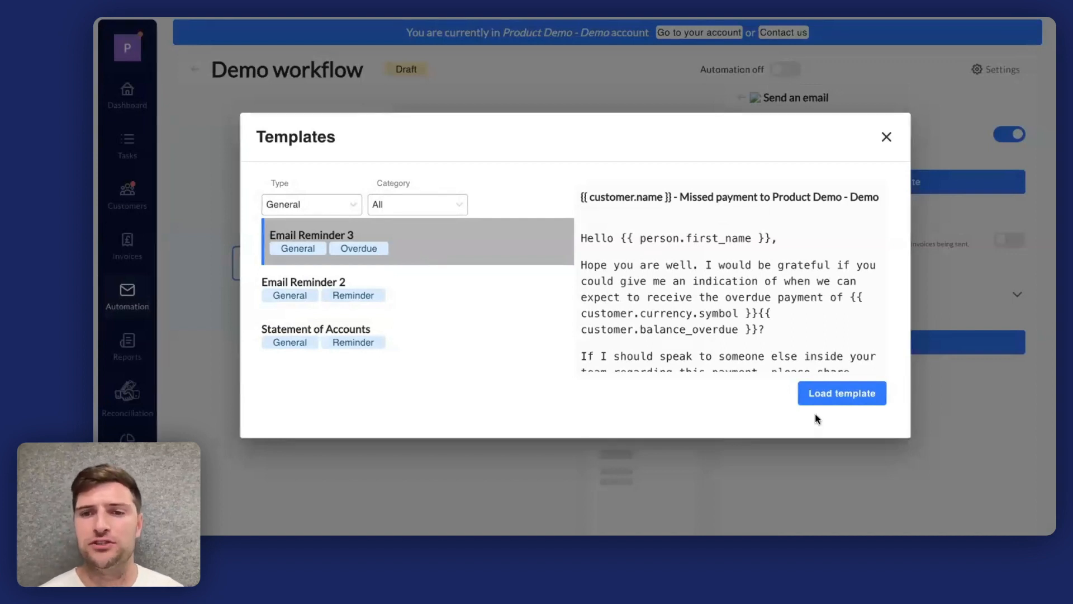
click(826, 398)
click(710, 392)
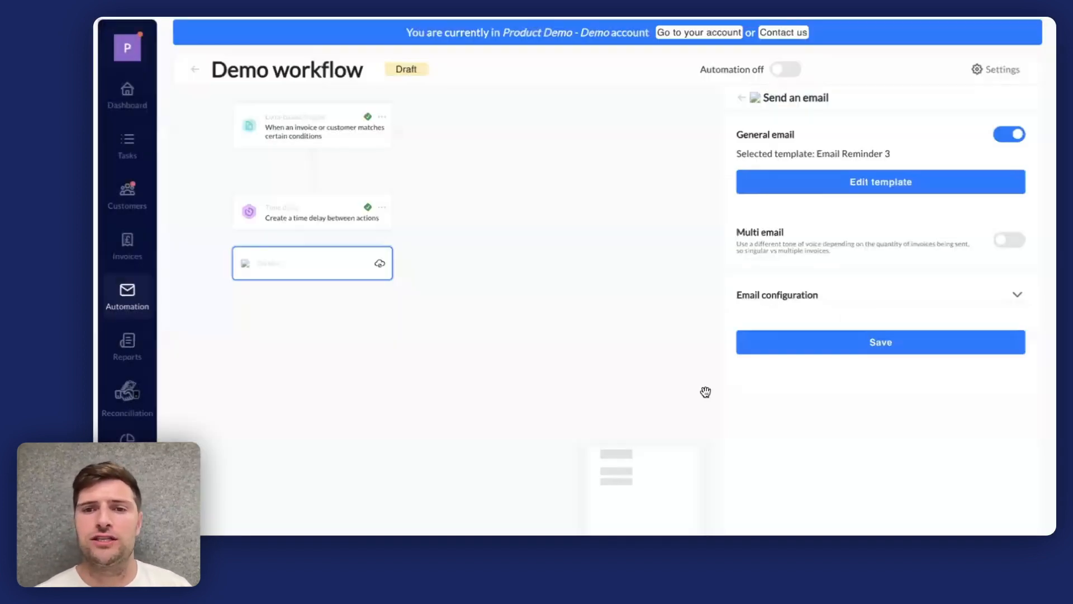
Step: Review the email configuration's send time and CC and BCC recipient options, then save the email action
click(891, 300)
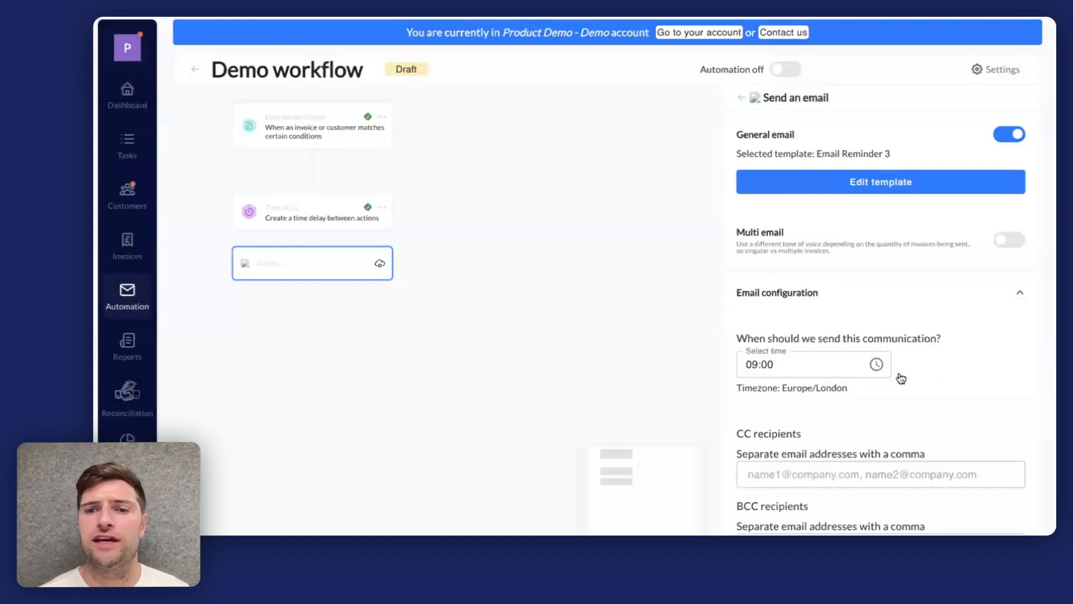
scroll(890, 355, down, 1)
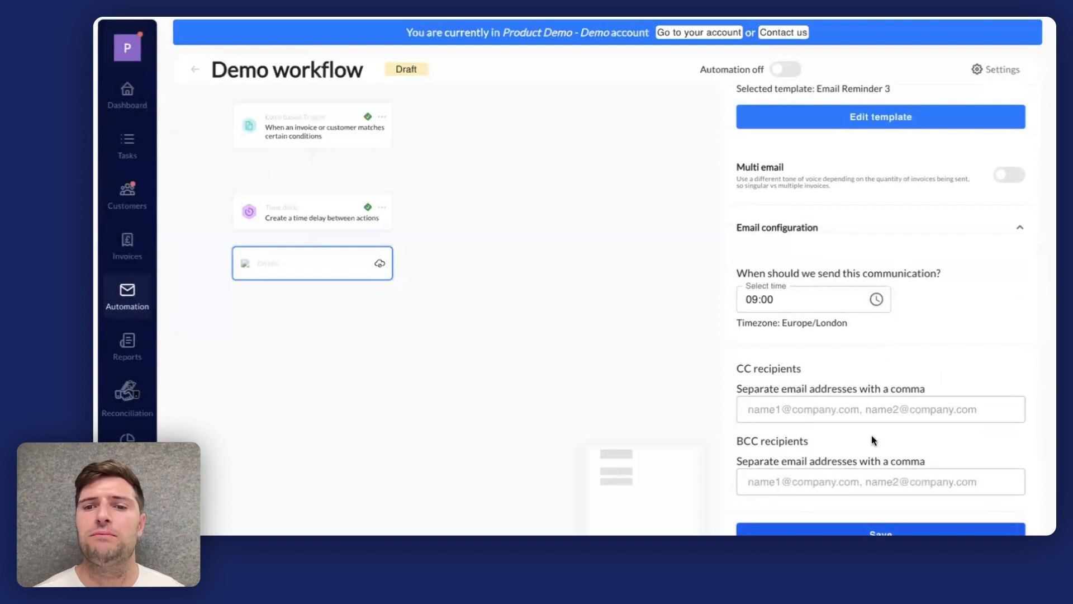
click(879, 529)
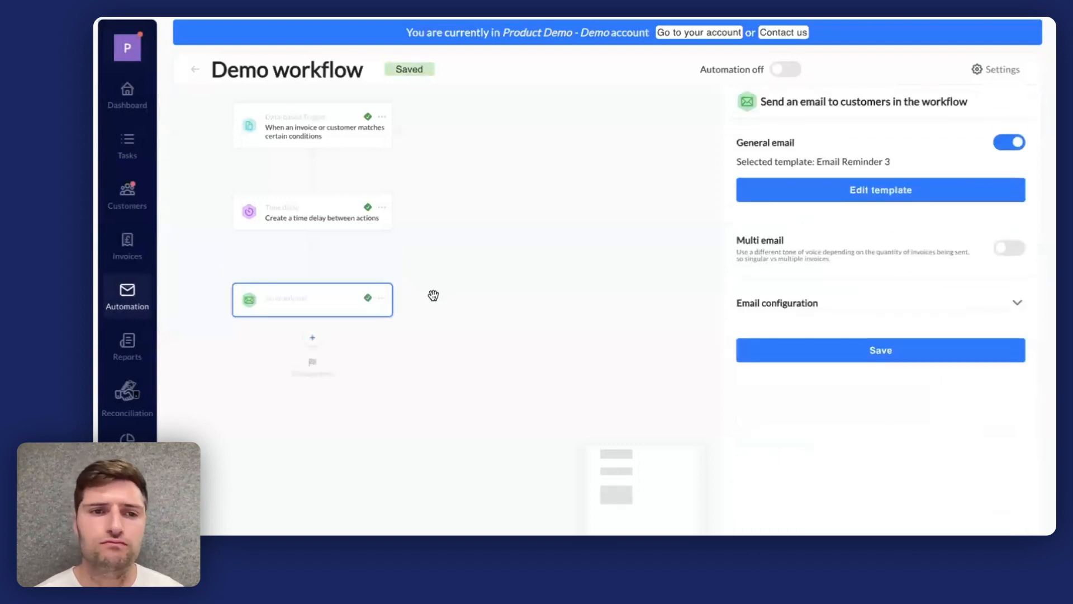
Step: Add an If/Else branch after the email with the condition Balance overdue Is greater than 1000
click(312, 338)
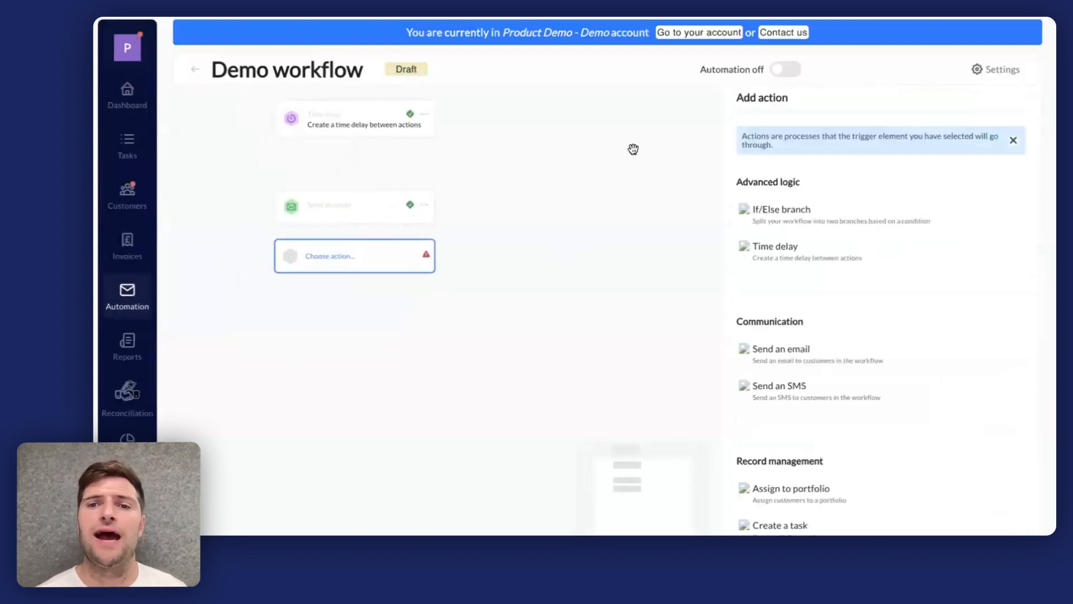
click(794, 209)
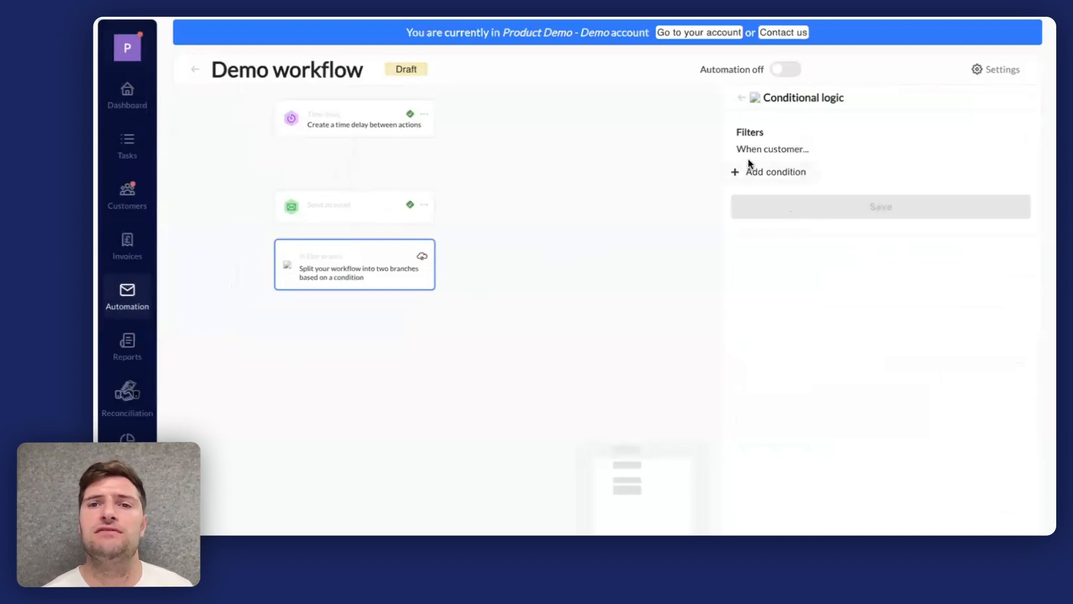
click(784, 173)
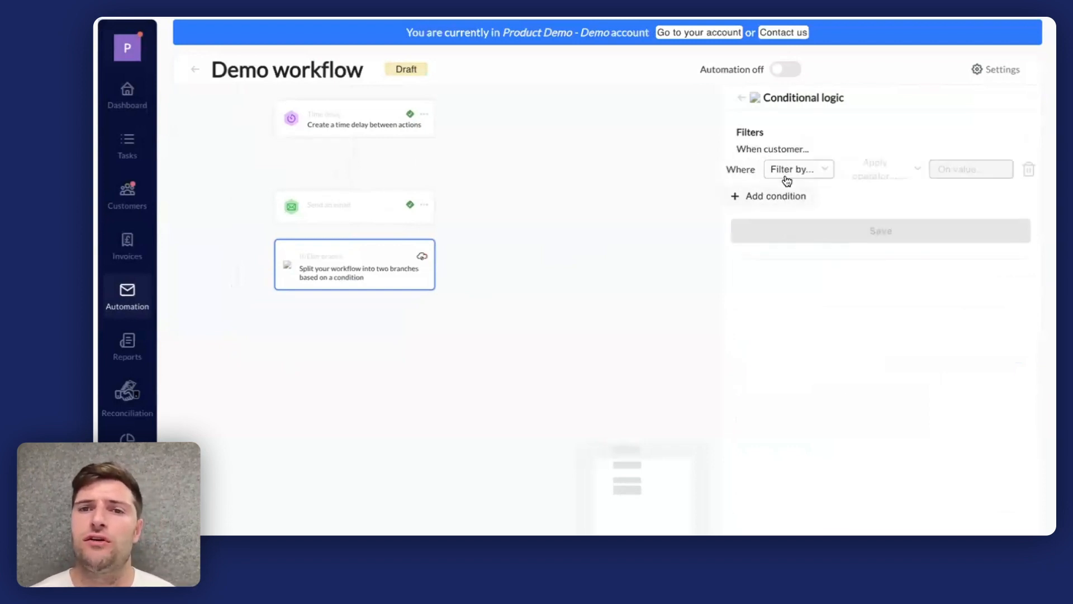
click(803, 167)
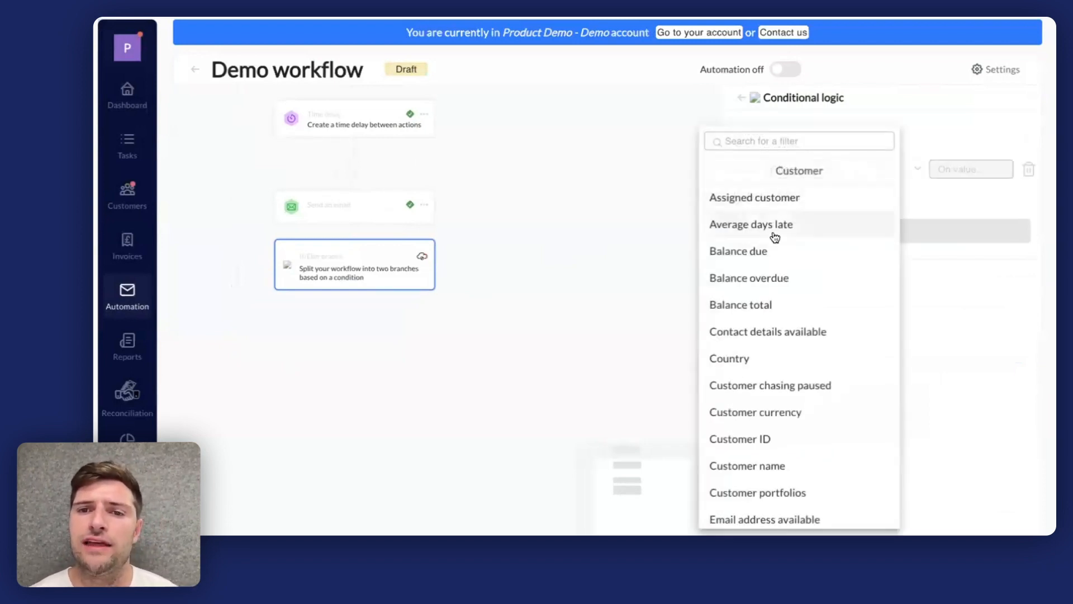
click(758, 282)
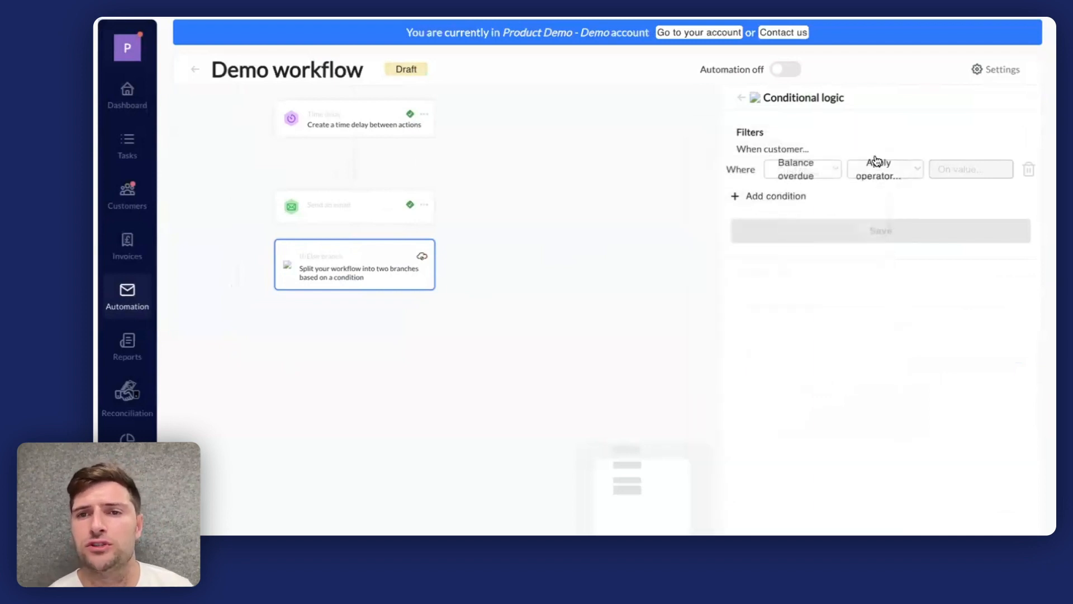
click(876, 162)
click(825, 278)
click(976, 172)
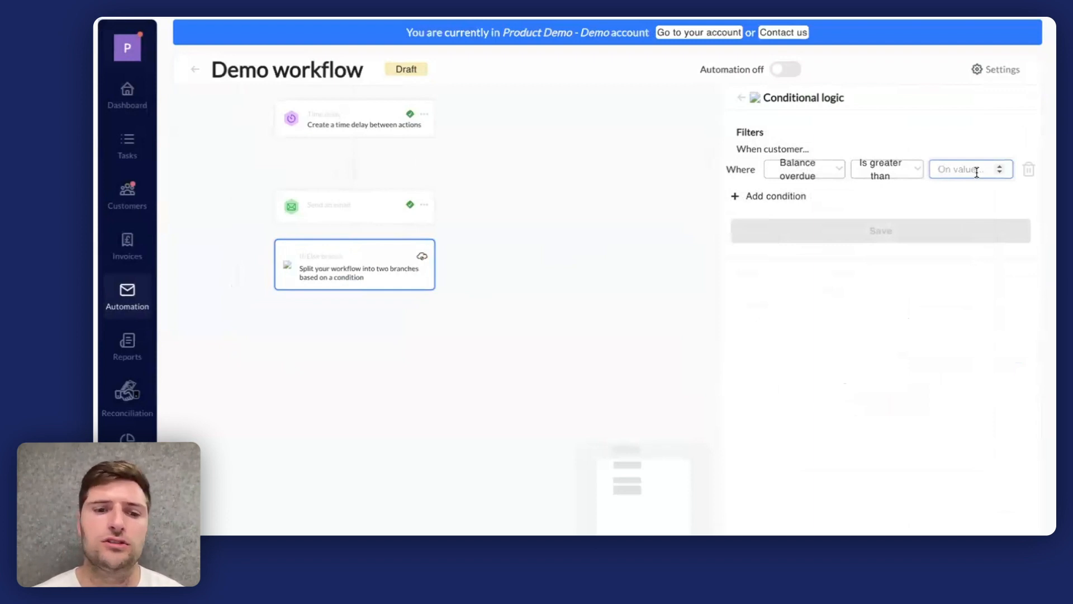
text(1000)
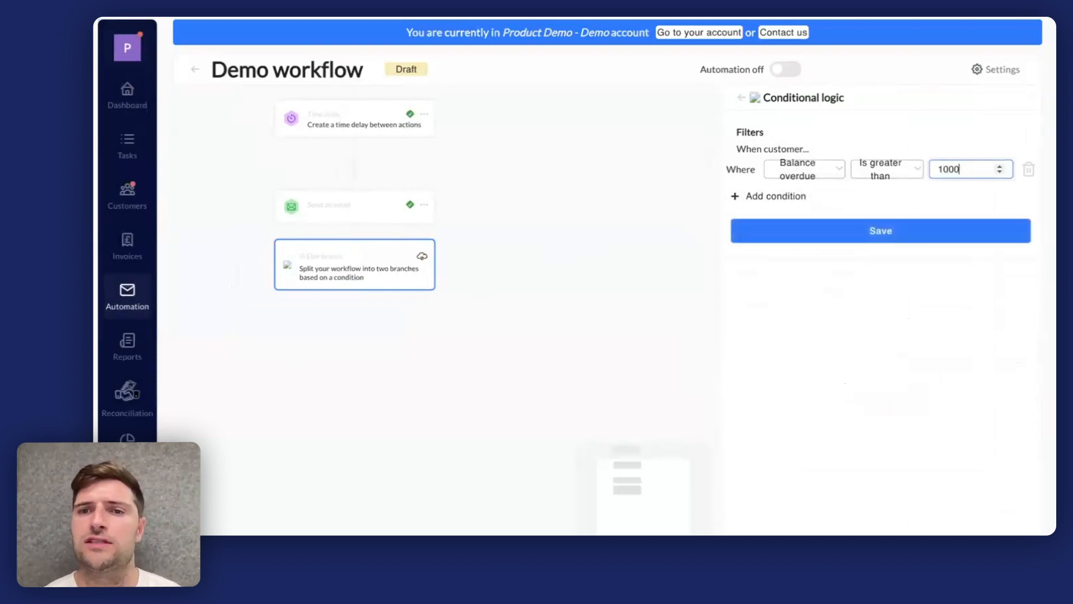
Step: Add a second condition to the If/Else branch, Strategies Is one of Late payments, and save the branch
click(755, 197)
click(793, 194)
scroll(795, 414, down, 6)
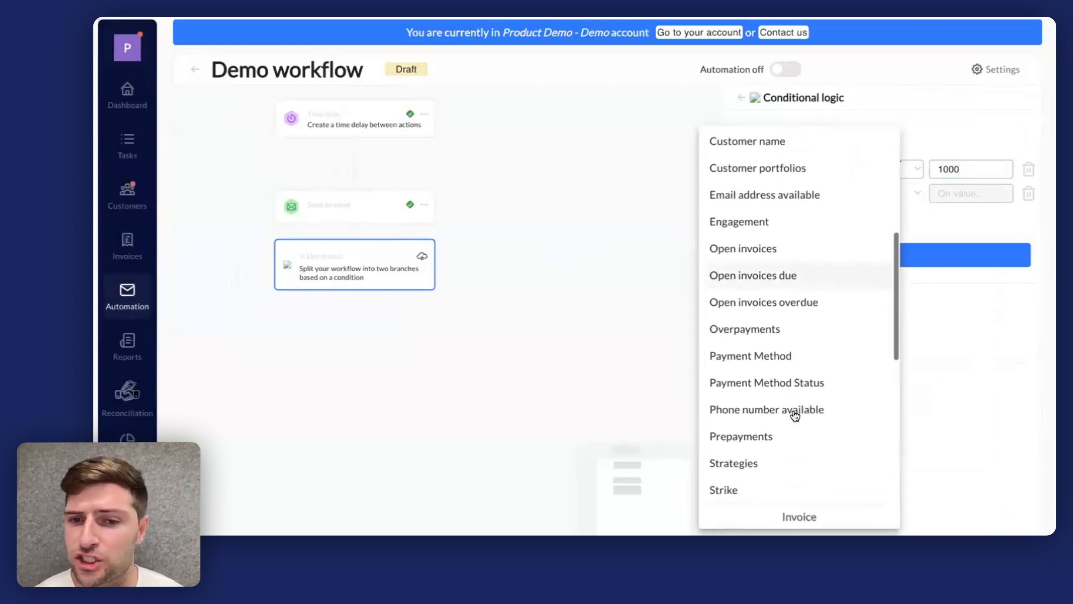
click(762, 443)
click(877, 192)
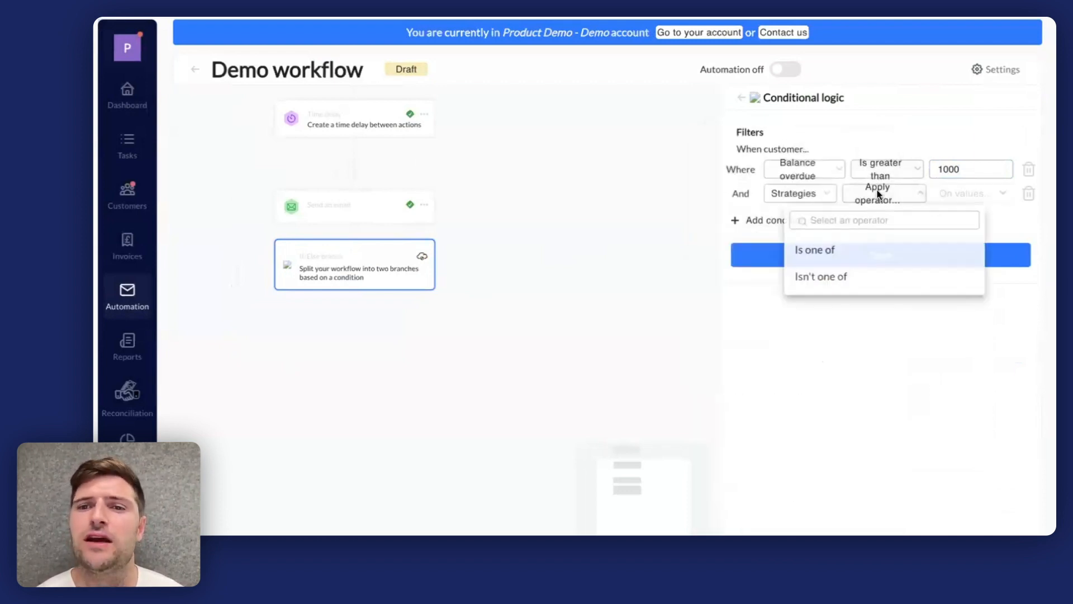
click(848, 253)
click(950, 193)
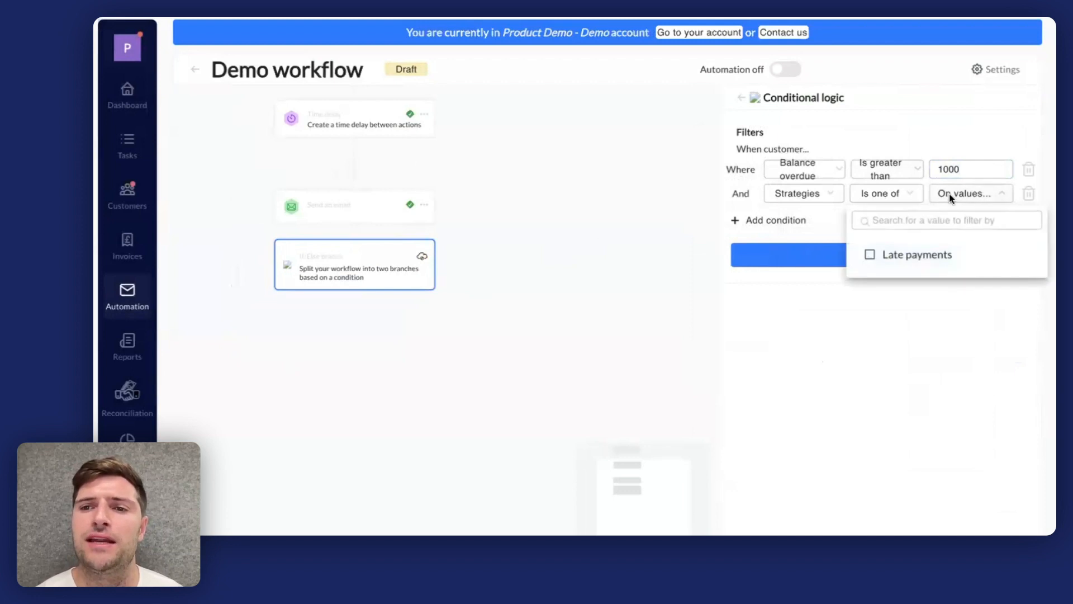
click(916, 254)
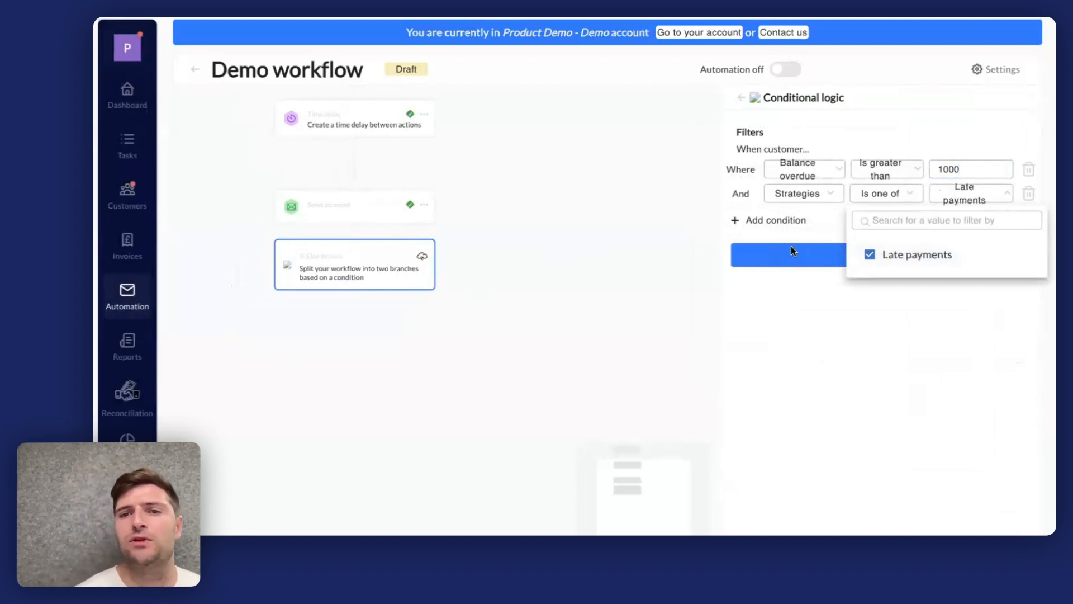
click(776, 354)
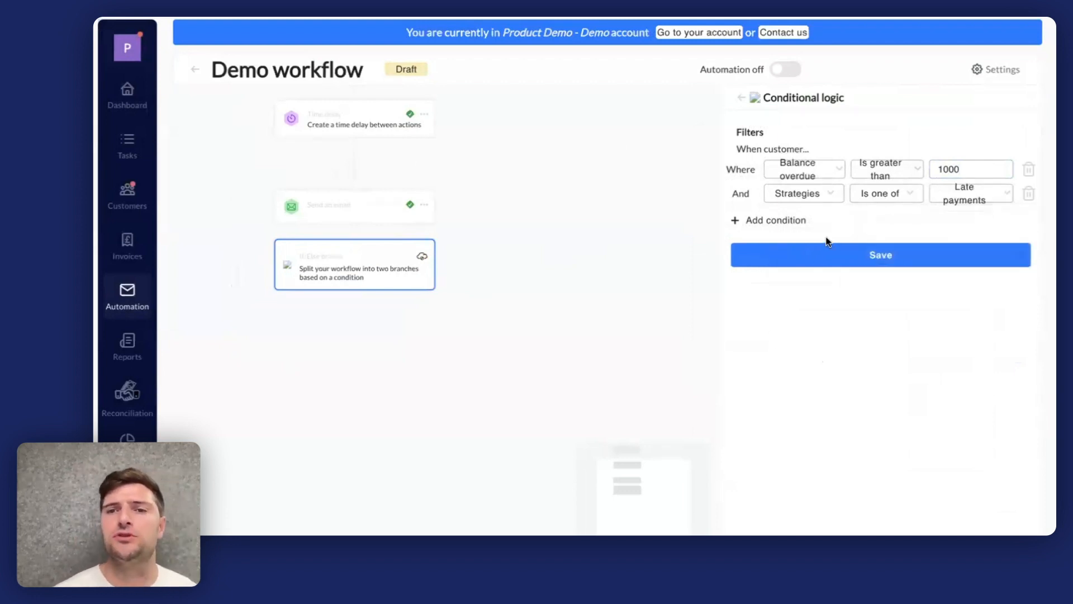
click(806, 257)
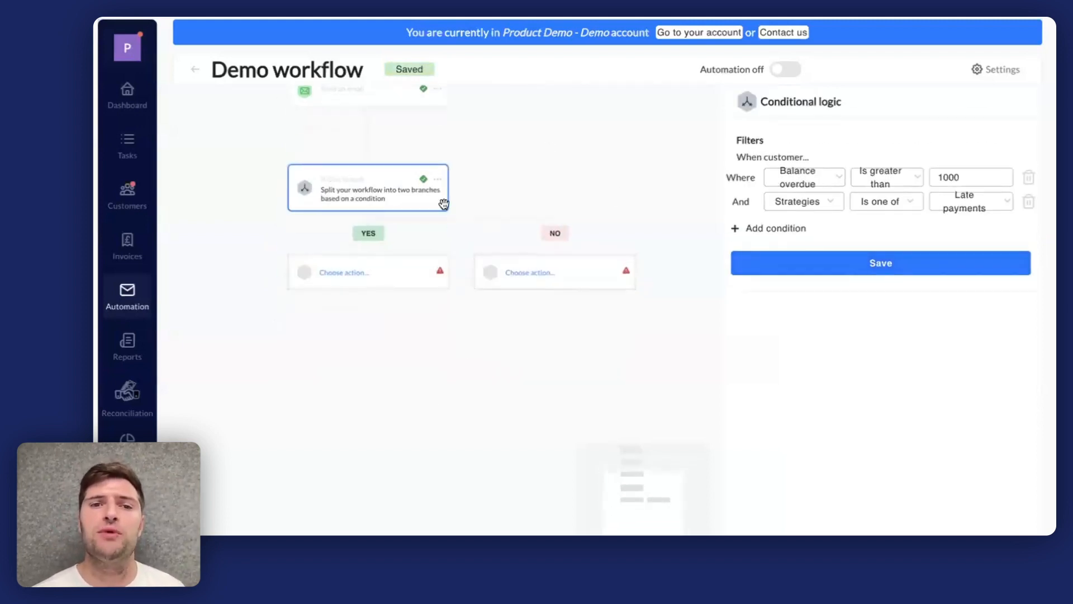
Step: Add a Create a task action on the YES path, titled "call vip customers" with type Call
click(339, 275)
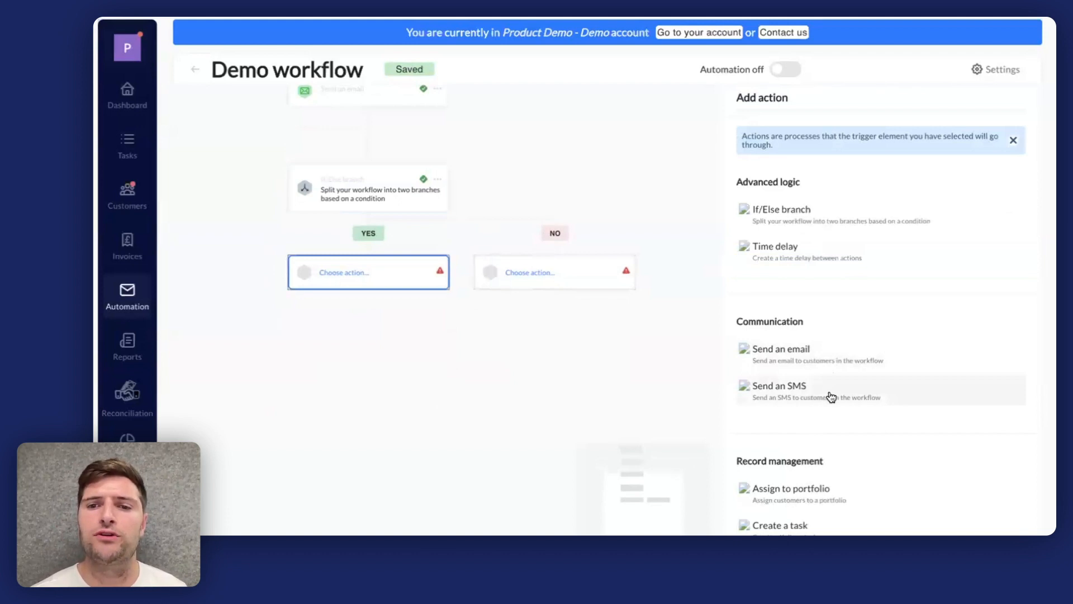
scroll(824, 430, down, 1)
click(807, 522)
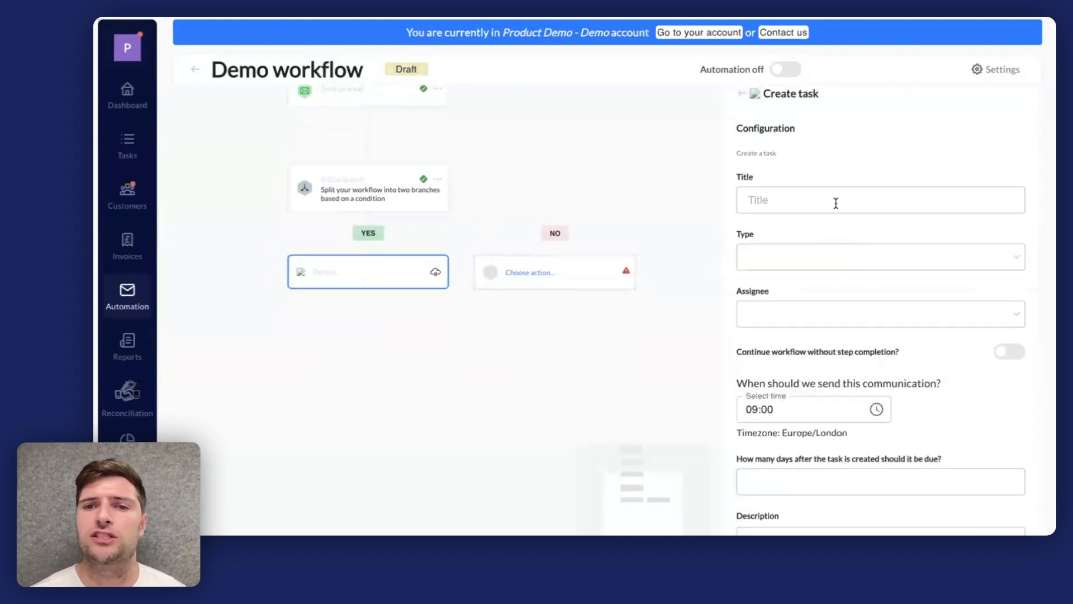
click(809, 201)
text(call vip customers)
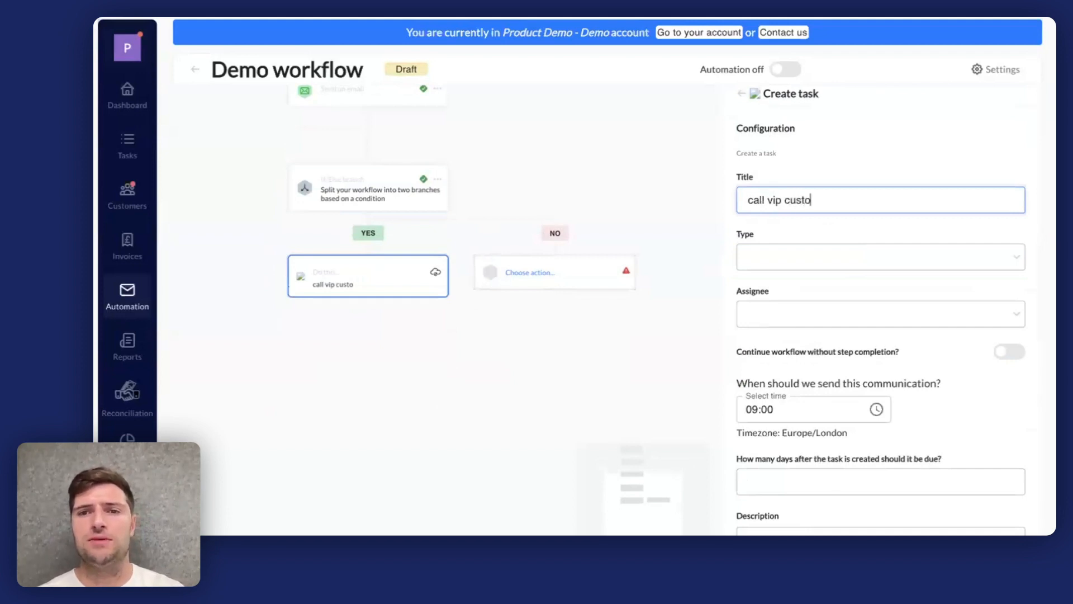
click(758, 257)
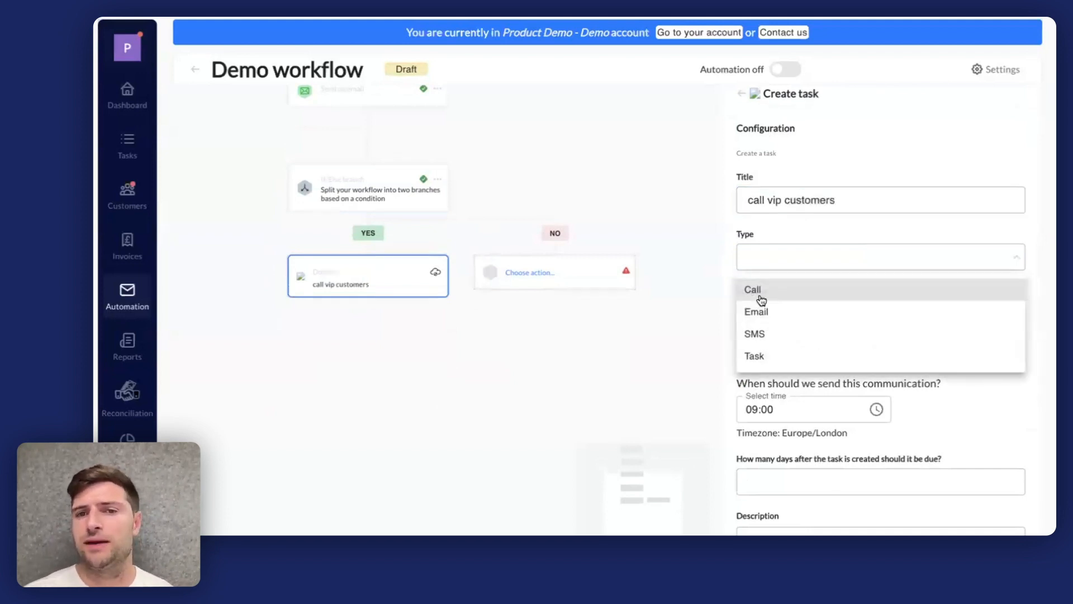
click(760, 295)
Step: Assign the call task to the available team member, make it due 5 days after creation, and save it
click(762, 317)
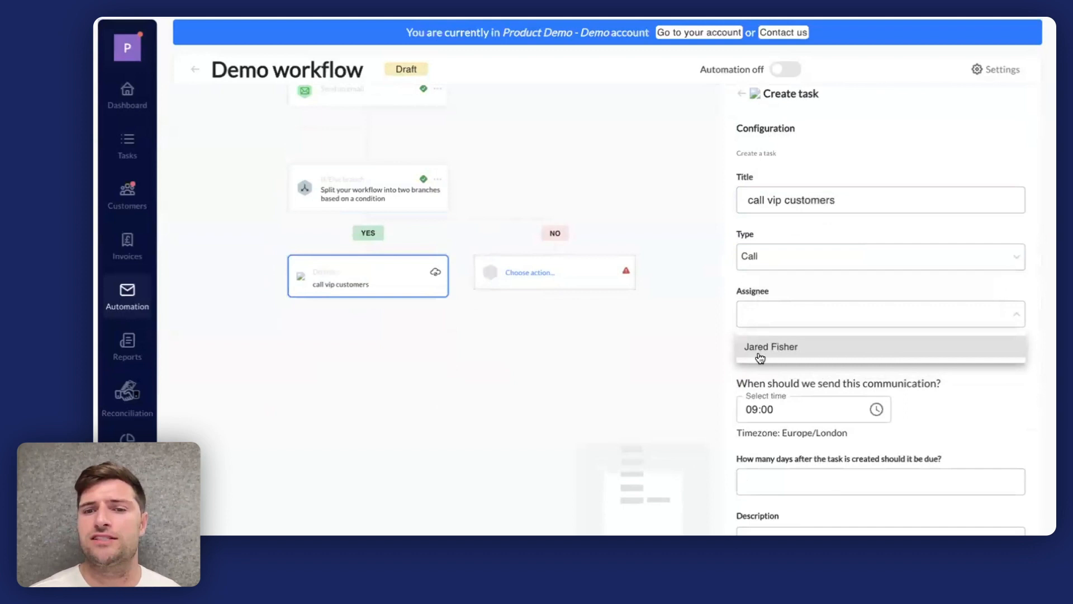
click(761, 356)
scroll(935, 436, down, 2)
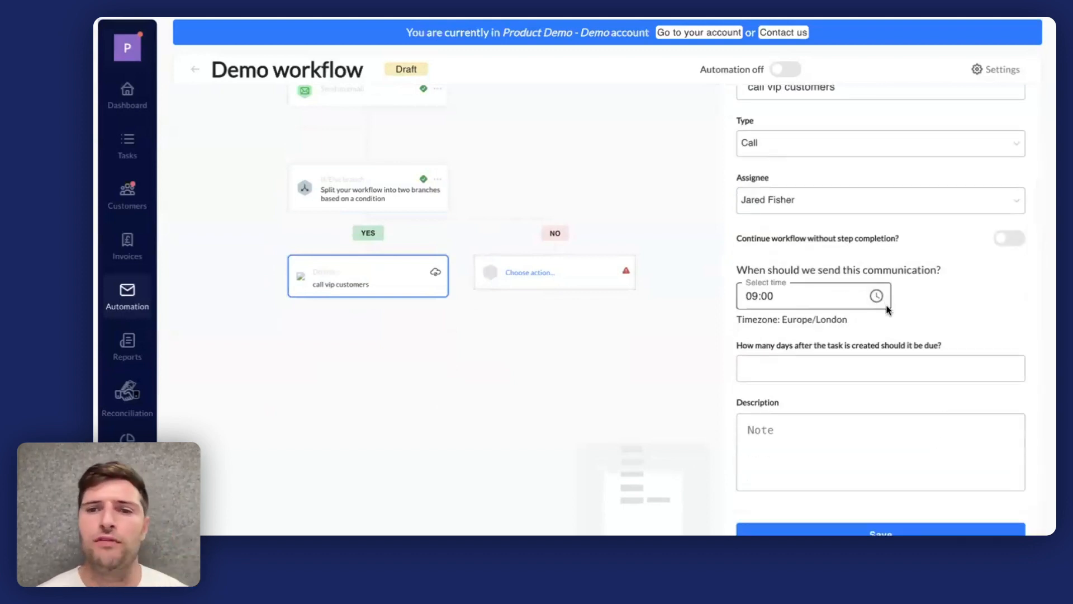
click(833, 365)
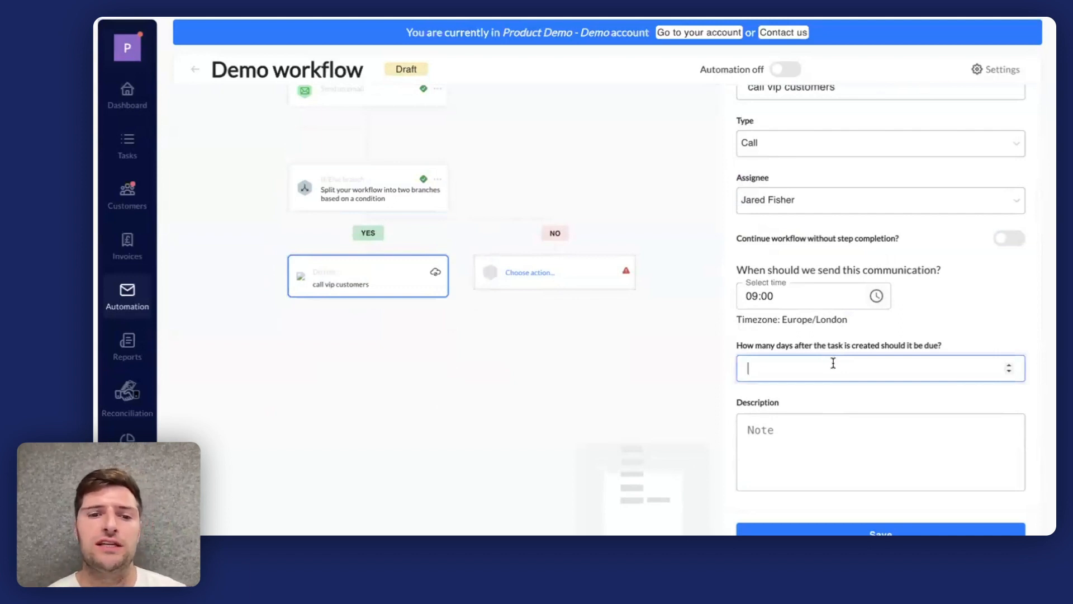
text(5)
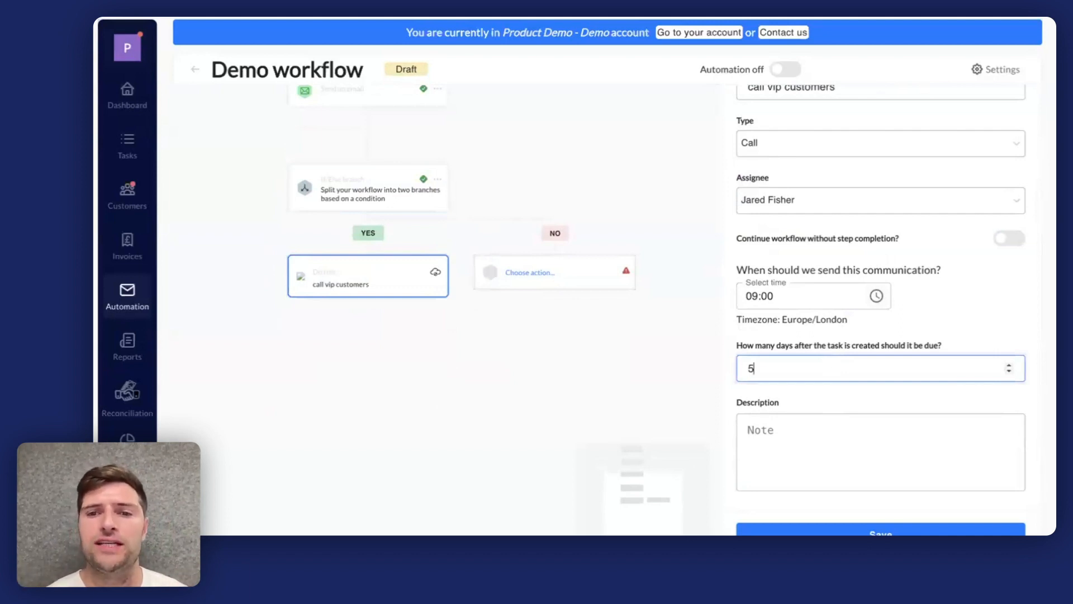
click(805, 529)
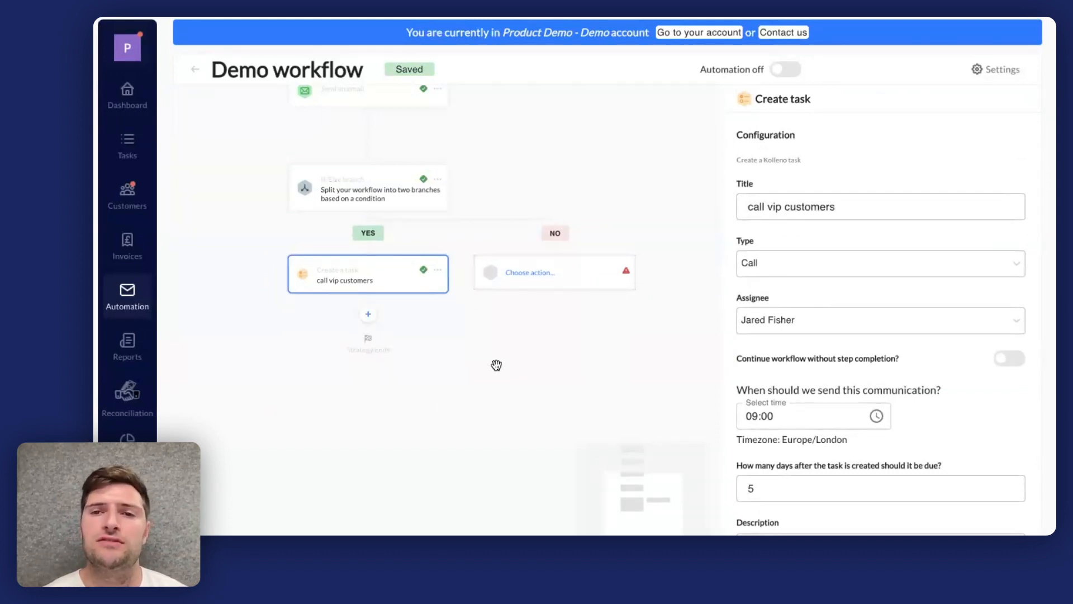
Step: Add an If/Else branch on the NO path with the condition Assigned customer Equals False, and save it
click(510, 273)
click(780, 209)
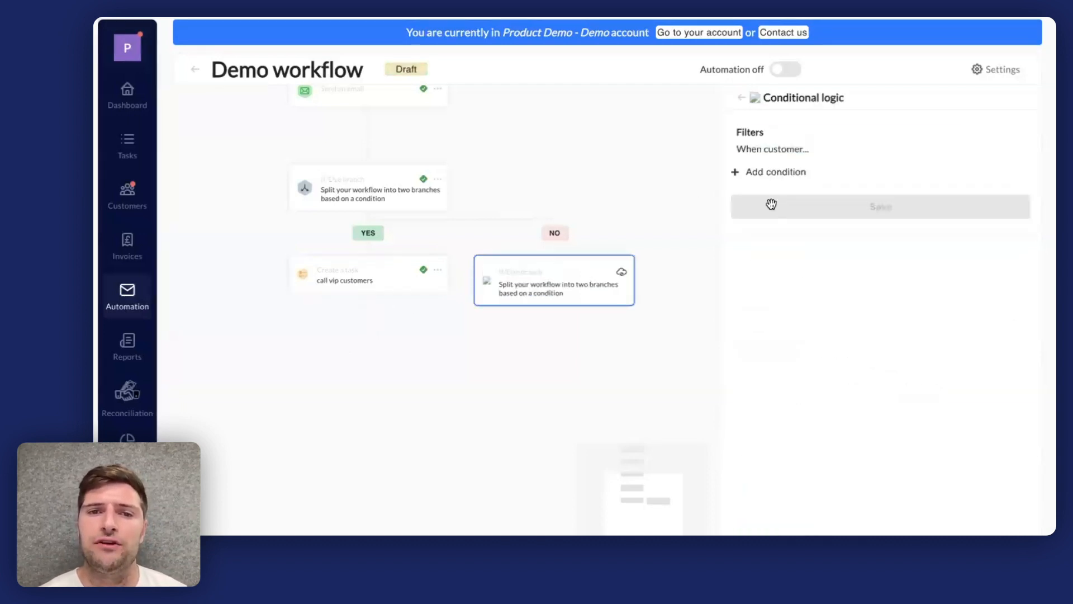
click(776, 180)
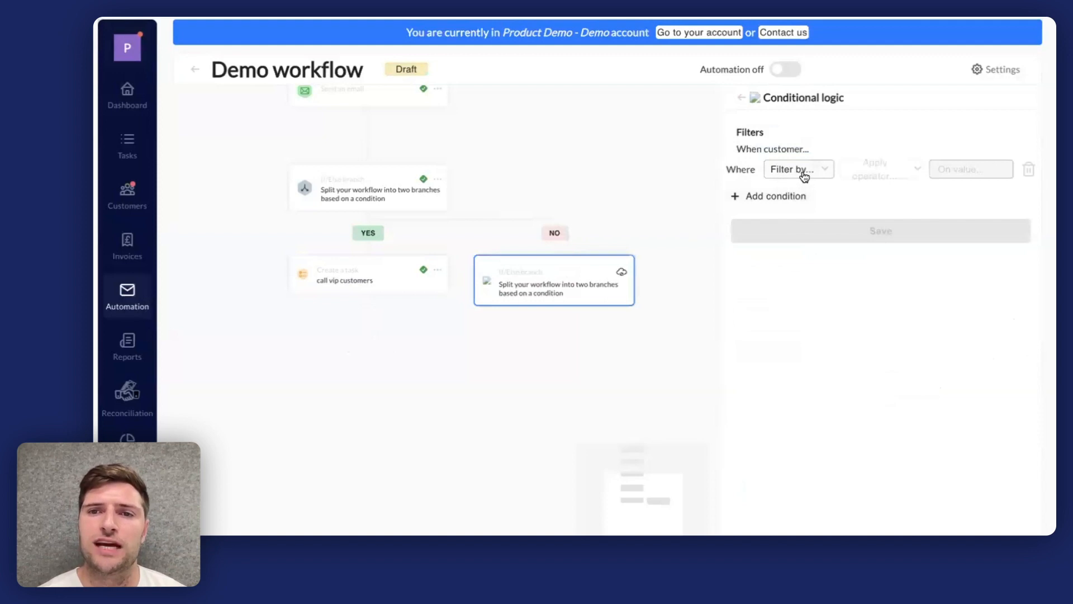
click(804, 176)
click(785, 202)
click(917, 169)
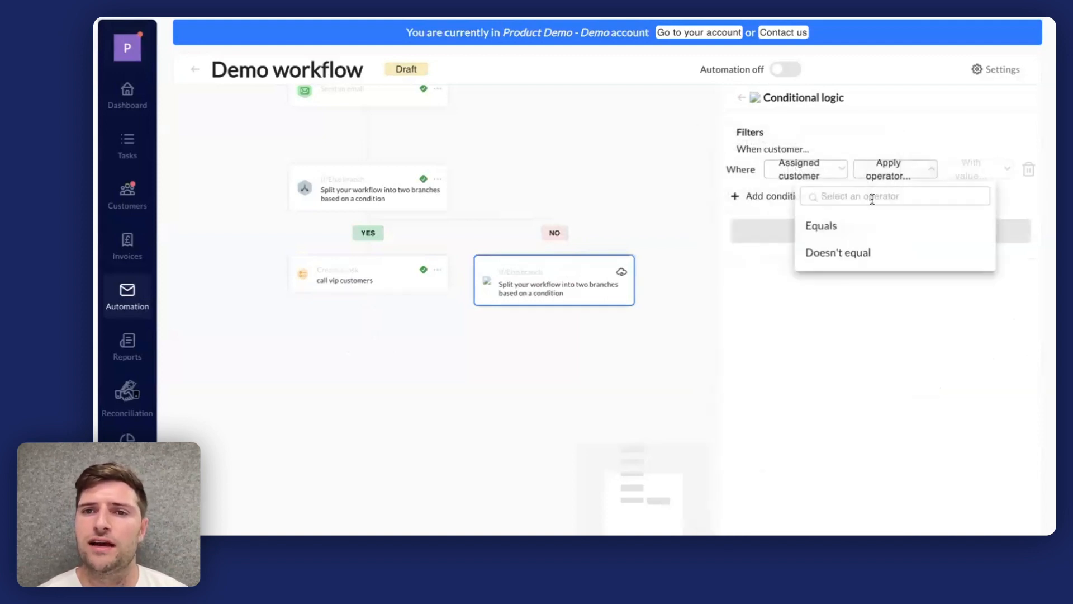
click(863, 226)
click(975, 170)
click(906, 226)
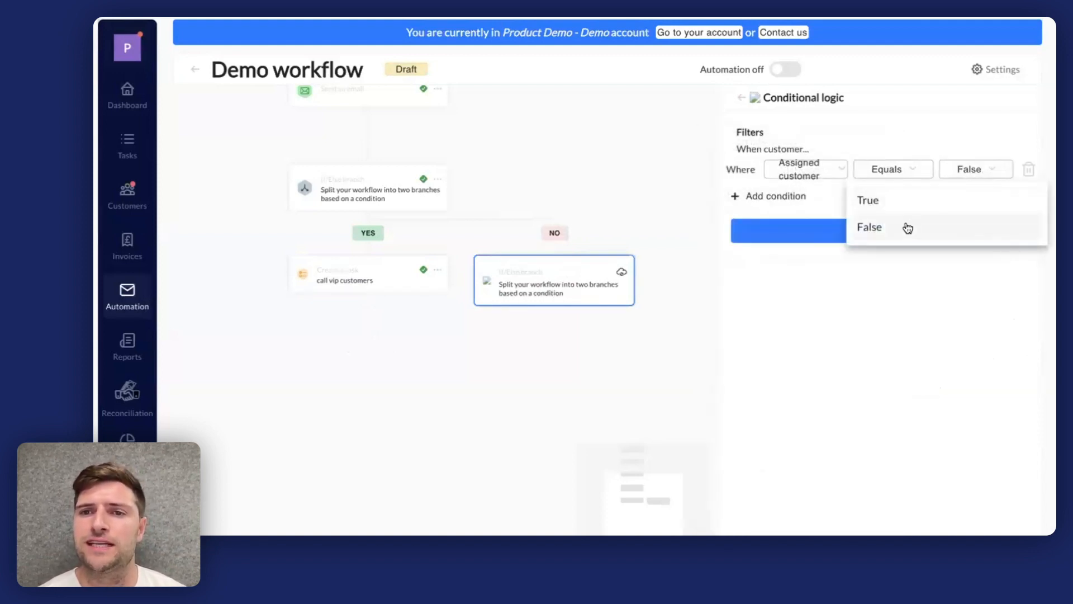
click(855, 231)
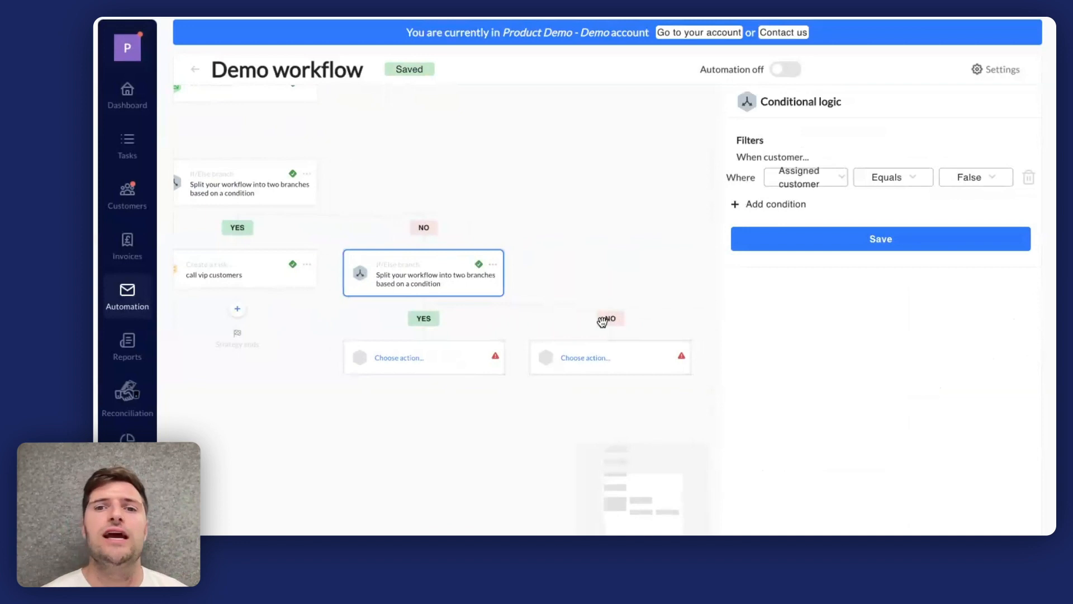
Step: Open the action choices for the nested branch's YES path and review the available actions and workflow layout
click(420, 364)
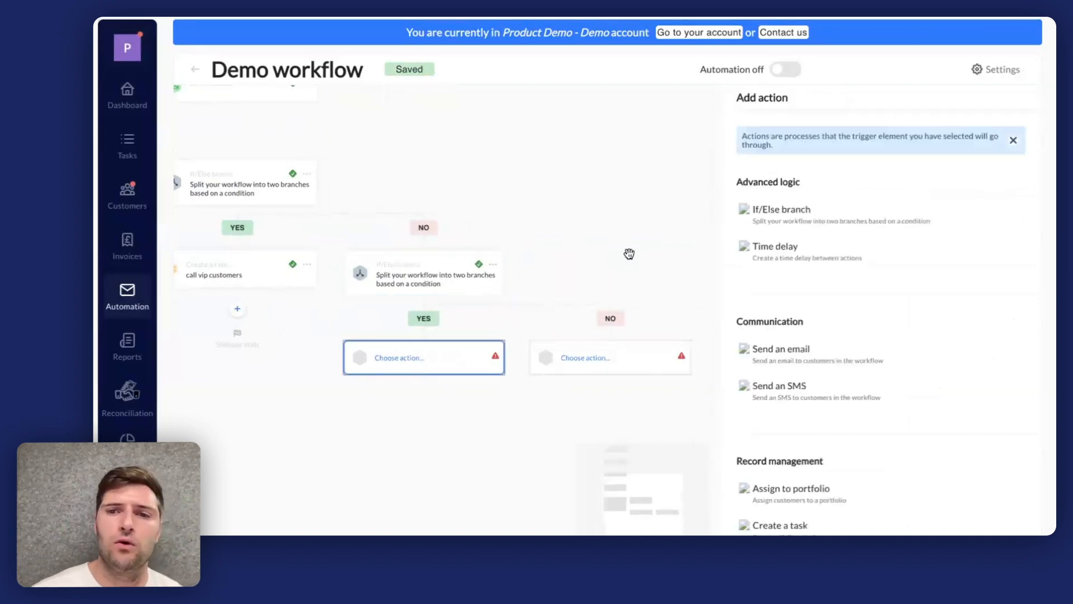
scroll(911, 386, down, 1)
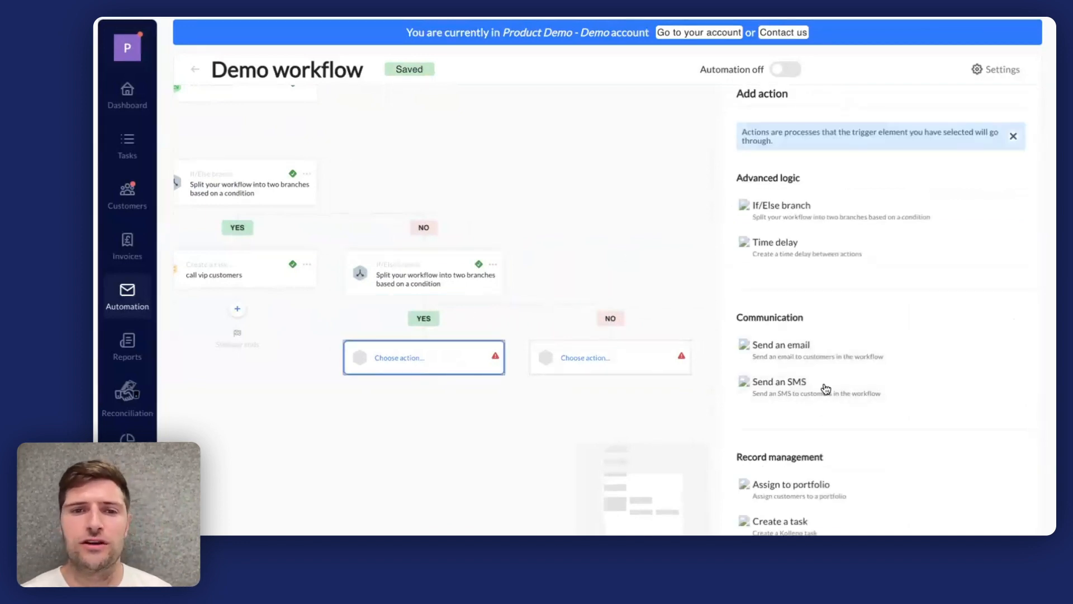
drag(488, 209, 533, 244)
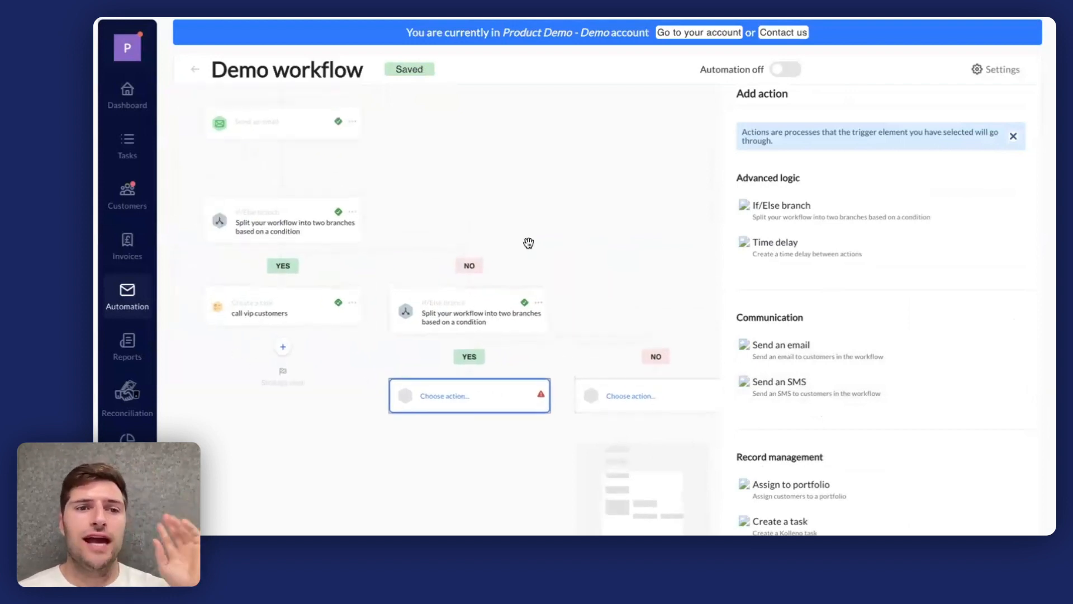